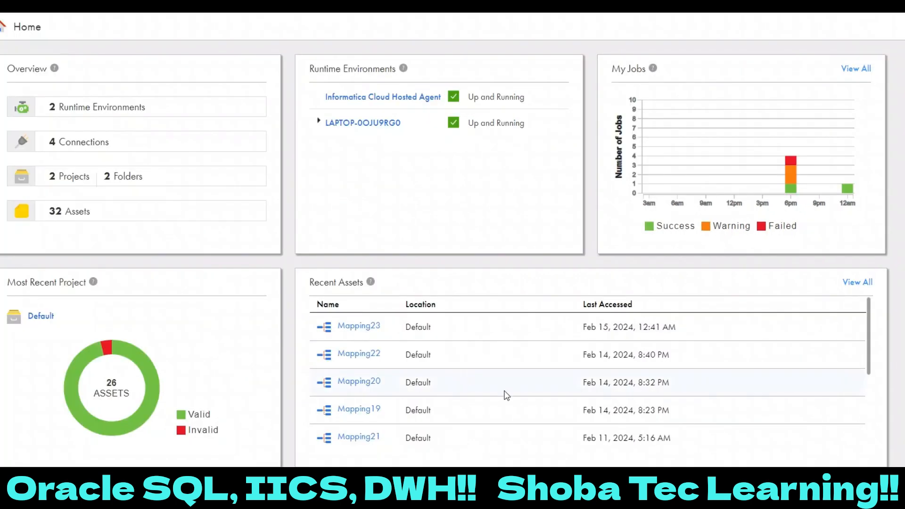
# - Switch to Oracle SQL Developer and run the src_table1 query in the HR worksheet to review the source rows
pyautogui.click(587, 495)
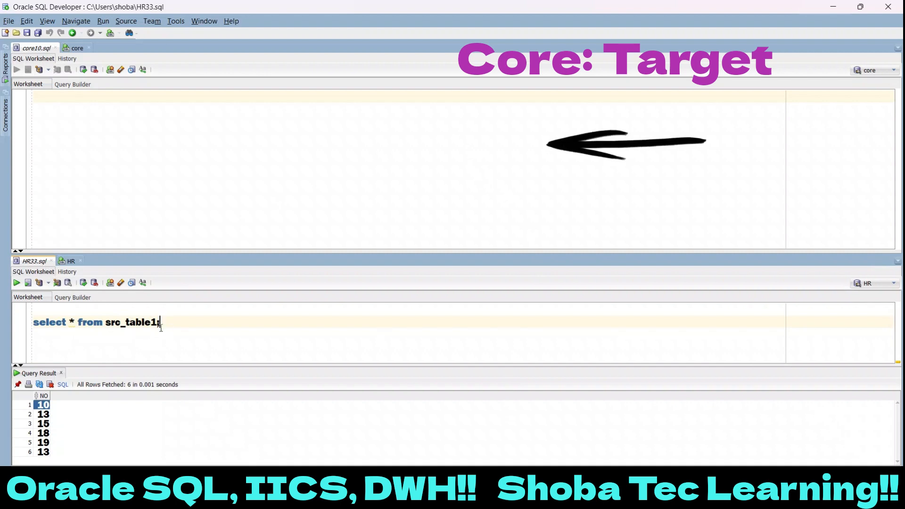
pyautogui.moveTo(160, 326); pyautogui.dragTo(34, 324)
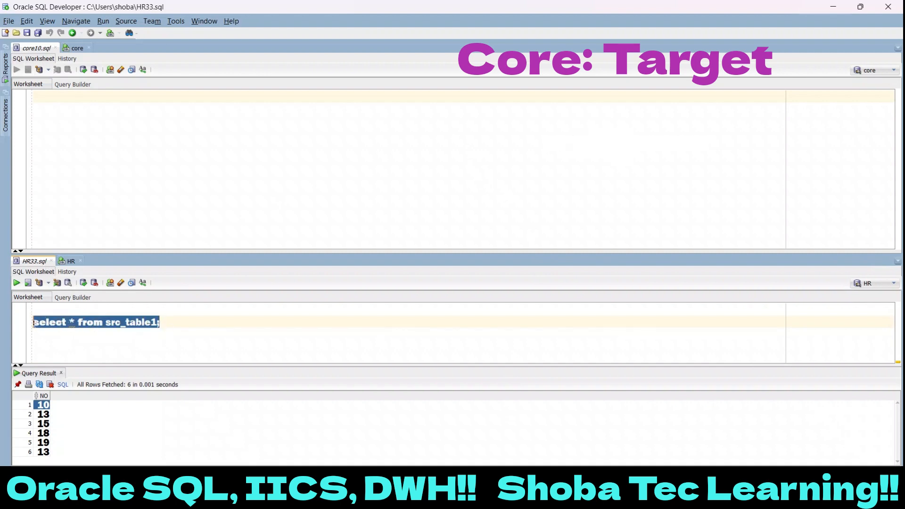
pyautogui.click(17, 283)
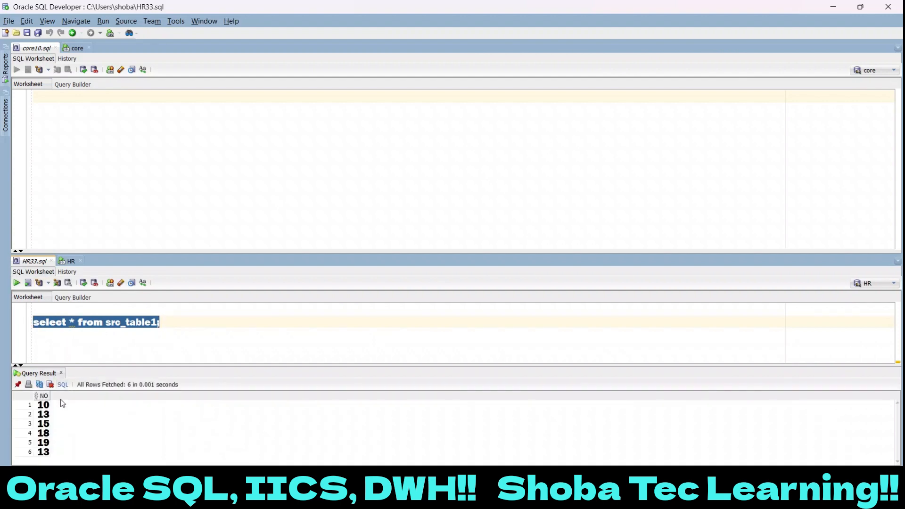
pyautogui.moveTo(39, 409); pyautogui.dragTo(43, 454)
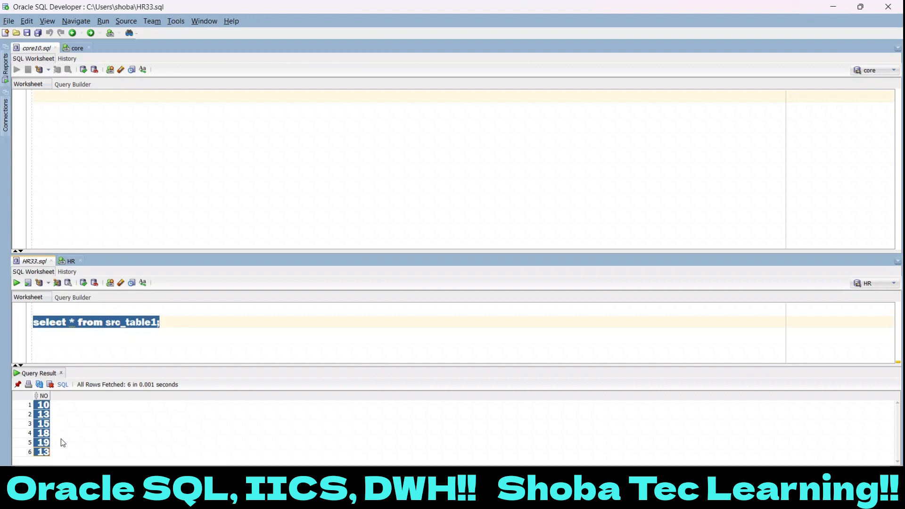
# - Write "create table tgt_table1 as select * from hr.src_table1" in the core worksheet
pyautogui.click(122, 127)
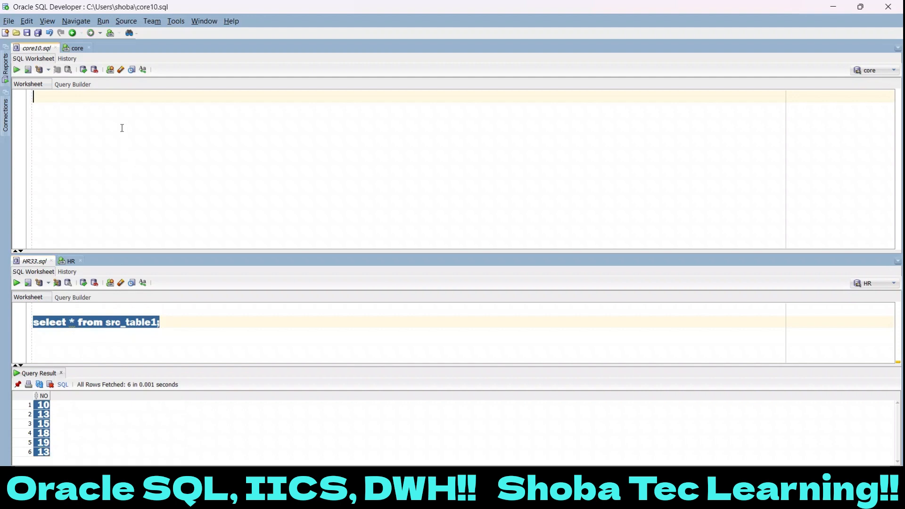
pyautogui.write('create')
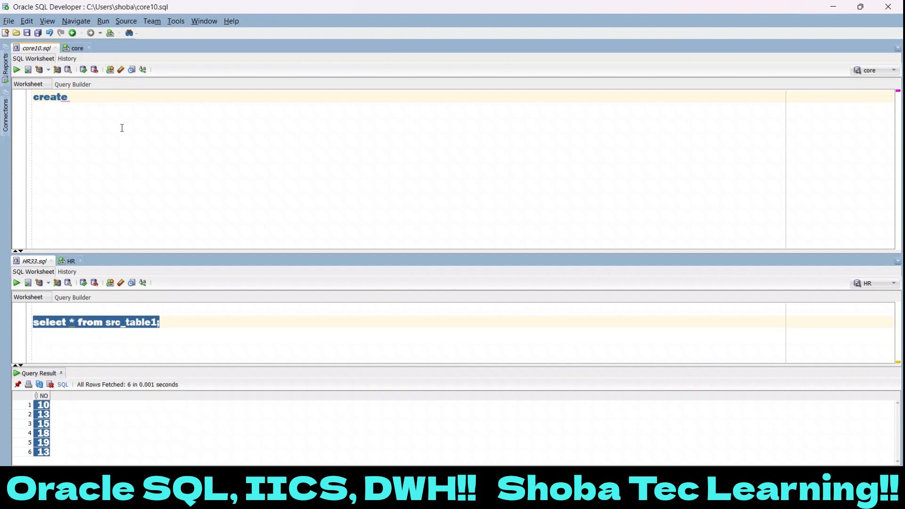
pyautogui.write(' table')
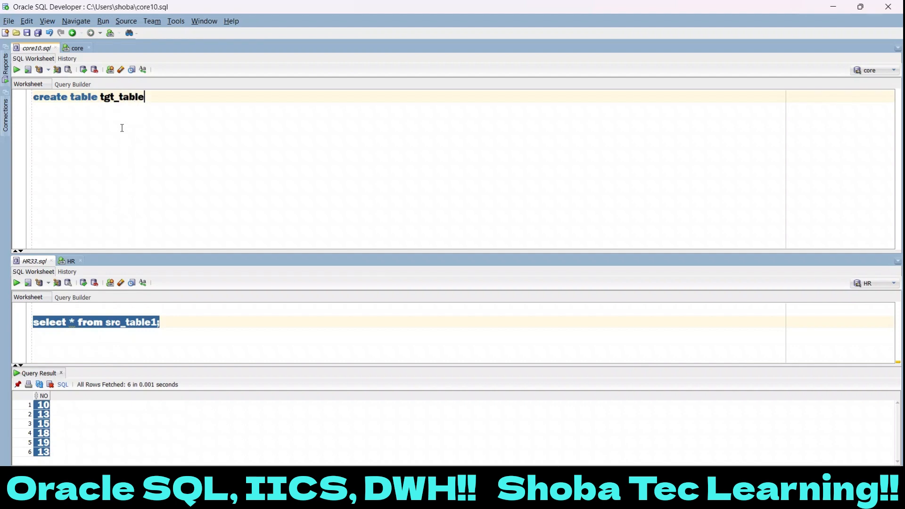
pyautogui.write('tgt_table1 as select * from')
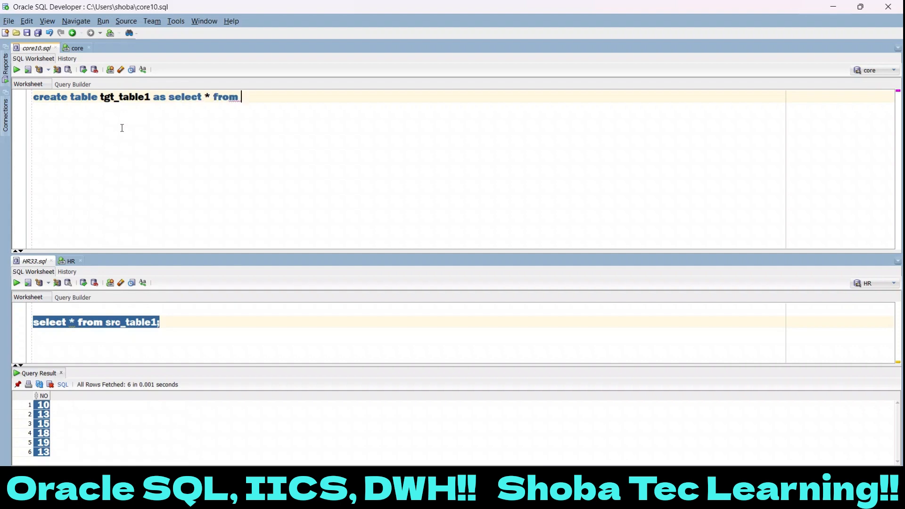
pyautogui.write(' hr')
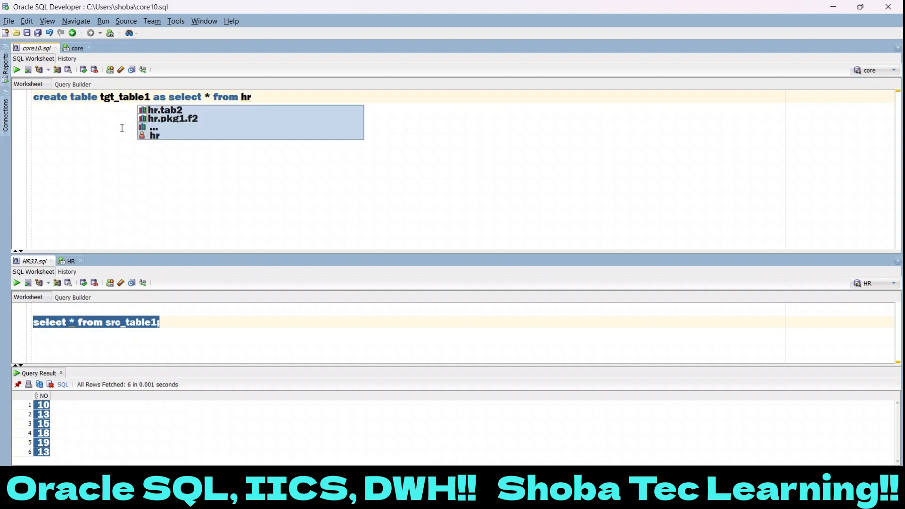
pyautogui.press('Escape')
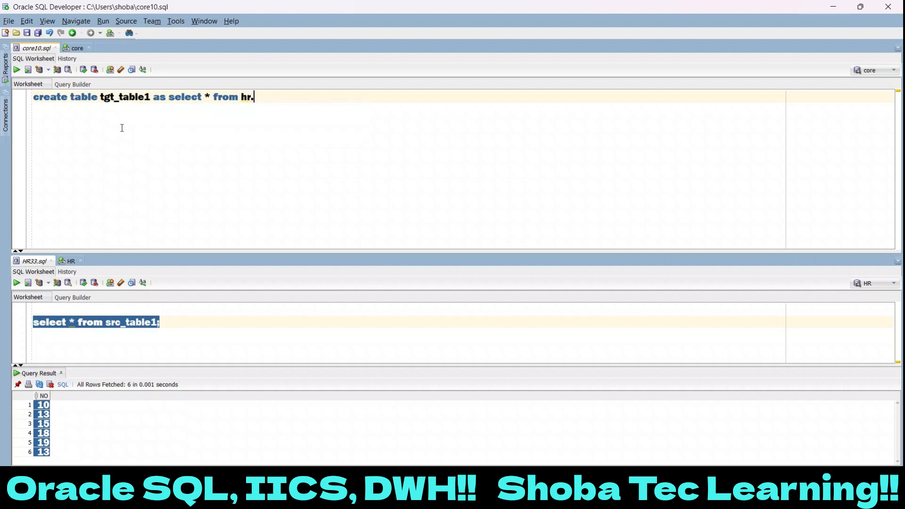
pyautogui.doubleClick(127, 323)
pyautogui.hotkey('ctrl', 'c')
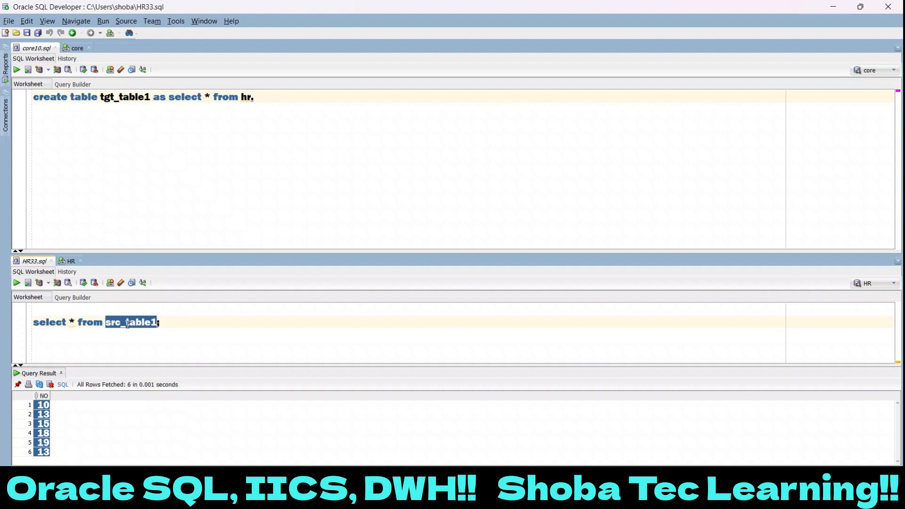
pyautogui.click(291, 100)
pyautogui.hotkey('ctrl', 'v')
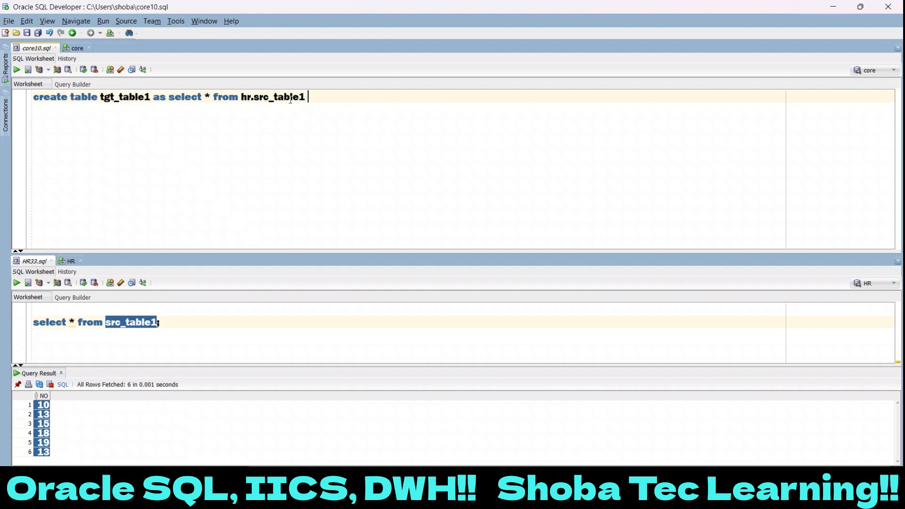
# - Complete the create table statement with the condition "where 1=2;" and run it
pyautogui.write('where 1=2;')
pyautogui.hotkey('ctrl', 'a')
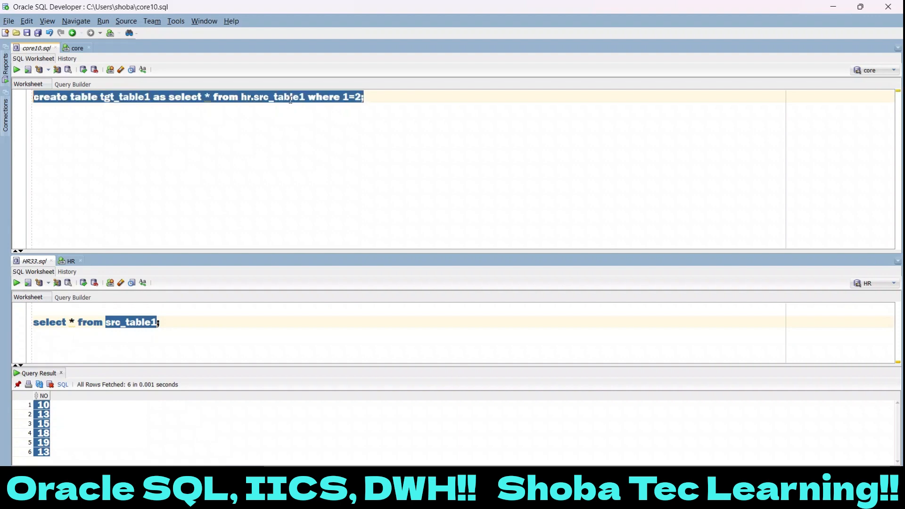
pyautogui.click(16, 71)
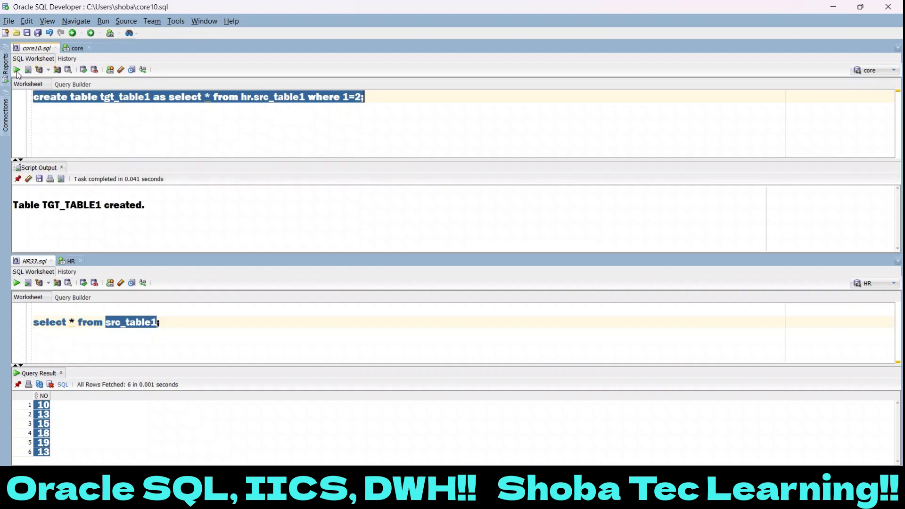
pyautogui.moveTo(15, 208); pyautogui.dragTo(149, 204)
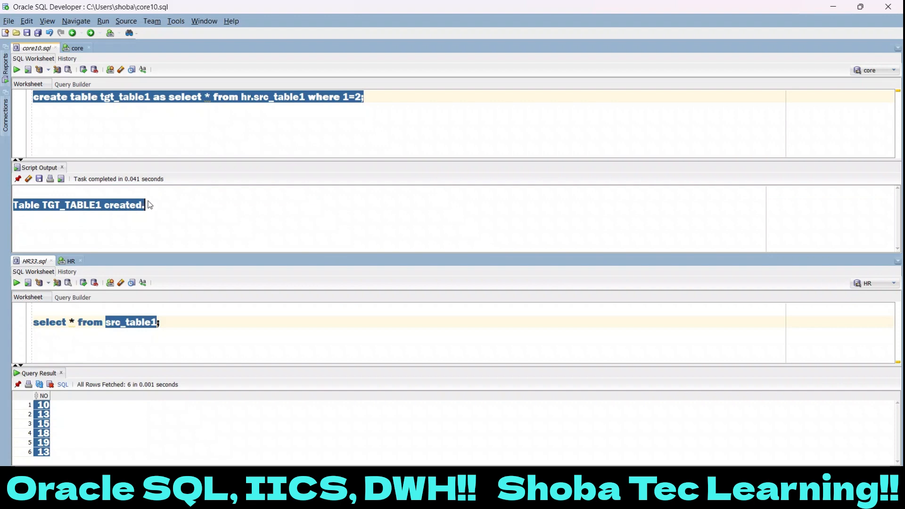
# - Add the query "select * from tgt_table1;" below the create table statement and run it
pyautogui.click(95, 132)
pyautogui.press('Return')
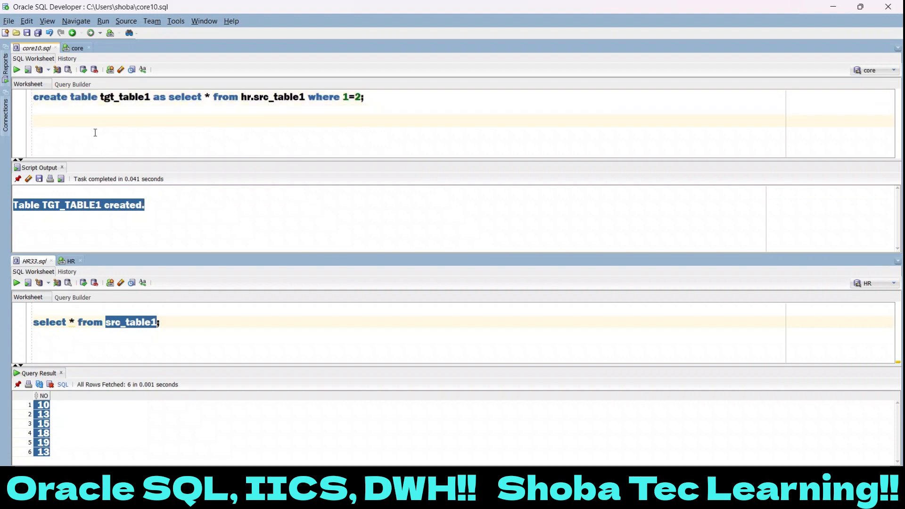
pyautogui.write('select * fro')
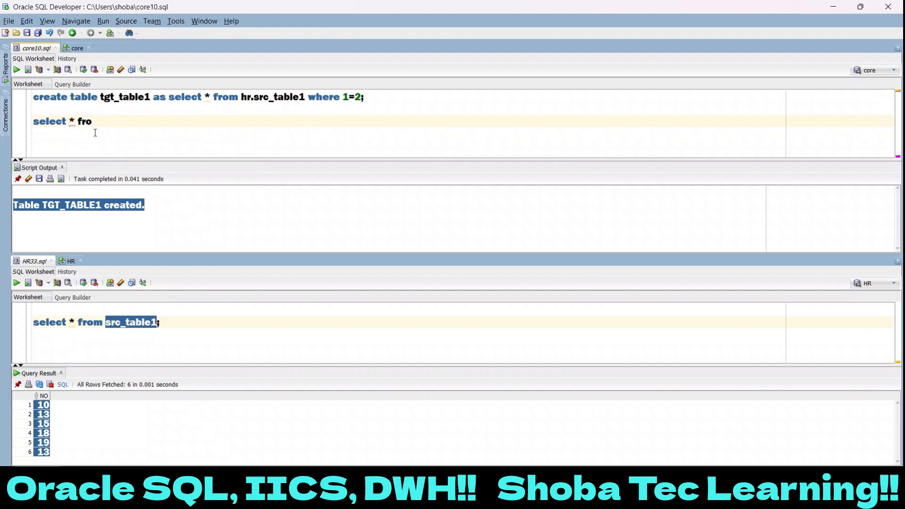
pyautogui.write('m tgt_table1;')
pyautogui.hotkey('shift', 'Up')
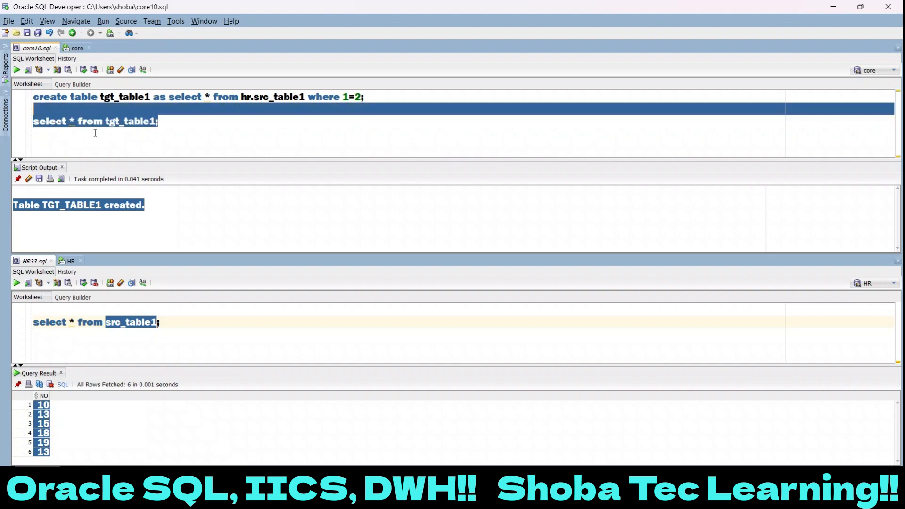
pyautogui.click(17, 70)
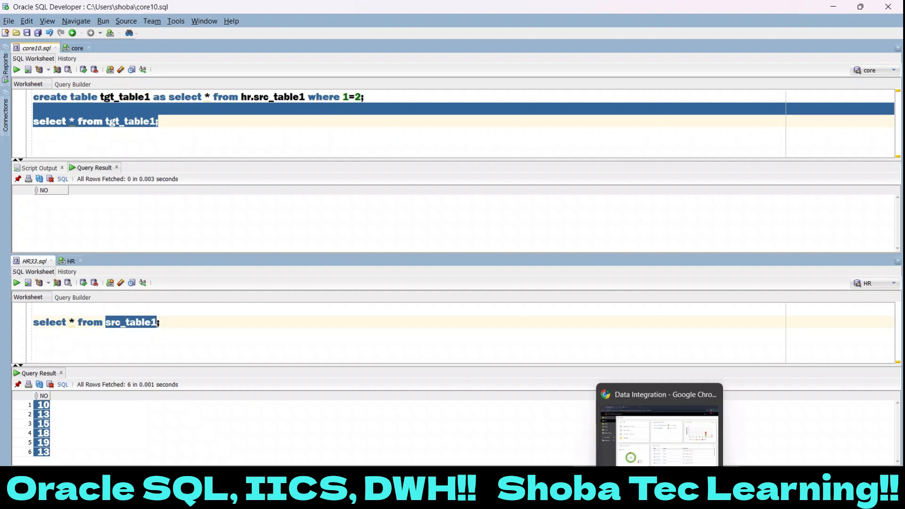
# - Switch to Informatica Data Integration in the browser and create a new blank mapping
pyautogui.click(657, 498)
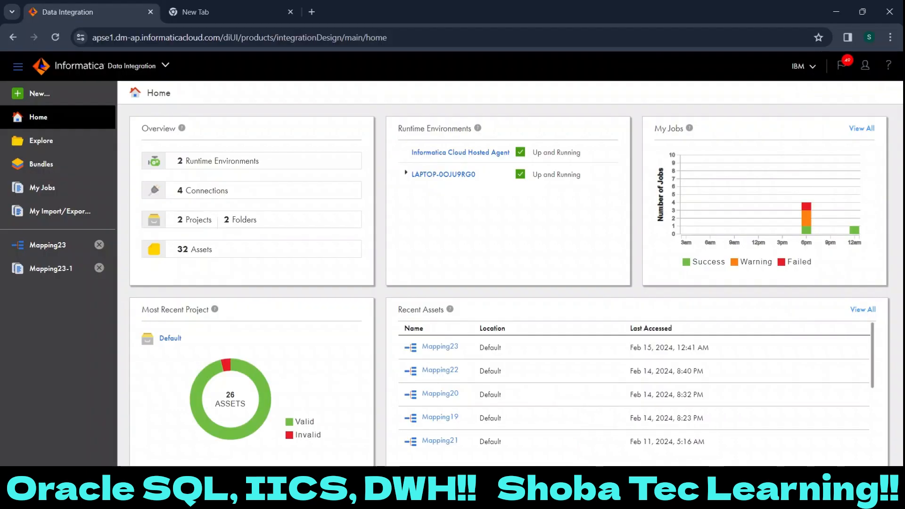
pyautogui.click(88, 89)
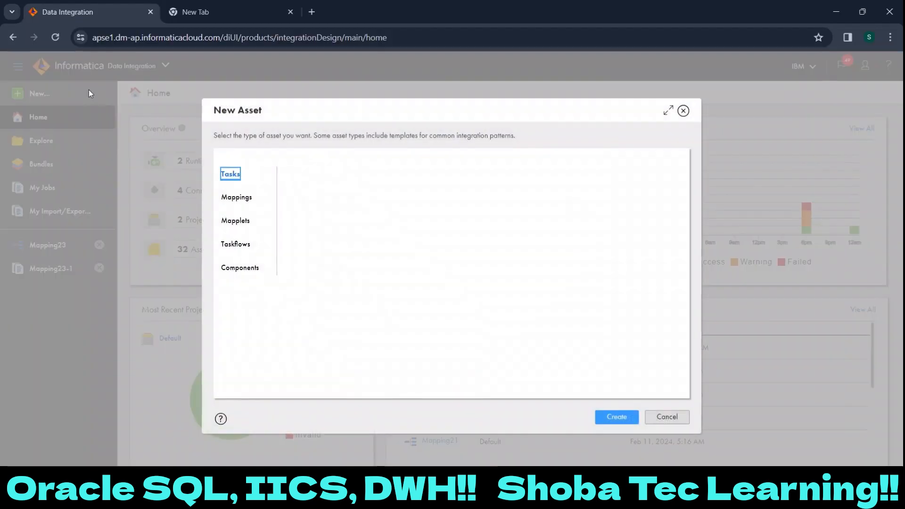
pyautogui.click(241, 198)
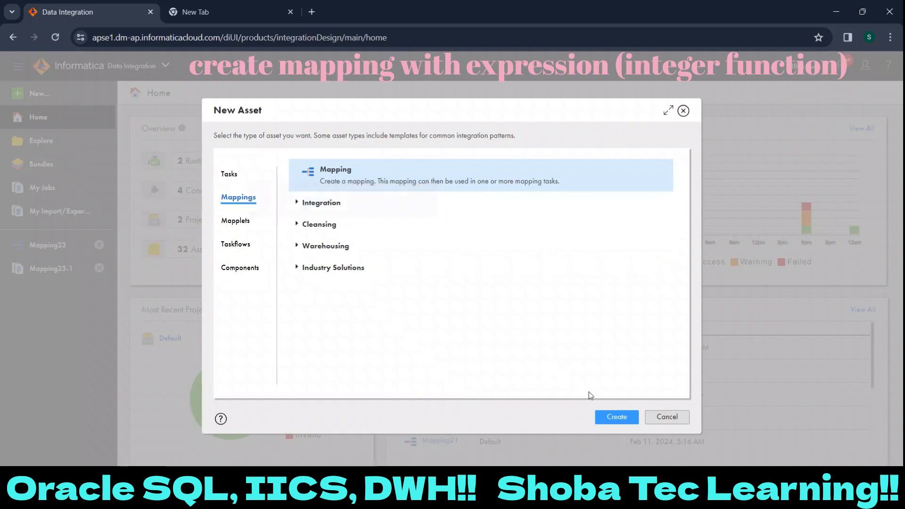
pyautogui.click(609, 416)
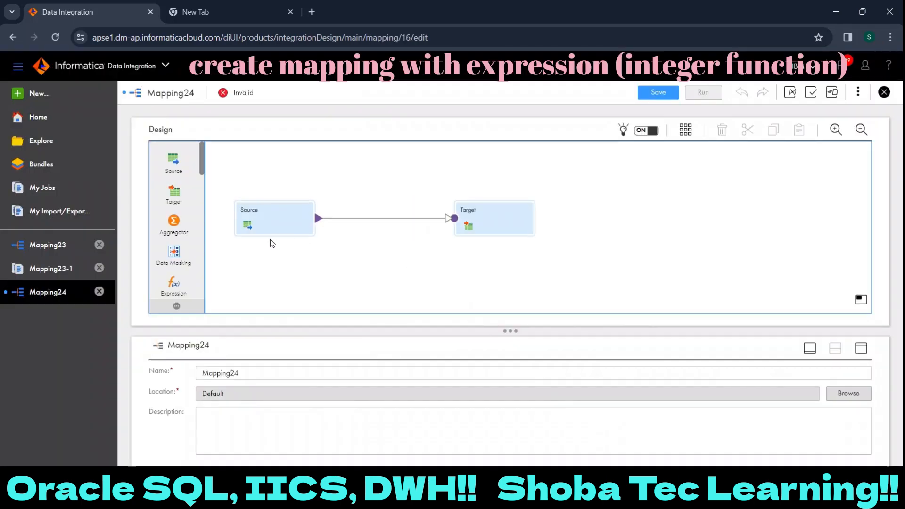
# - Set the Source transformation's connection to Oracle_src (Oracle), with its properties panel maximized
pyautogui.click(271, 210)
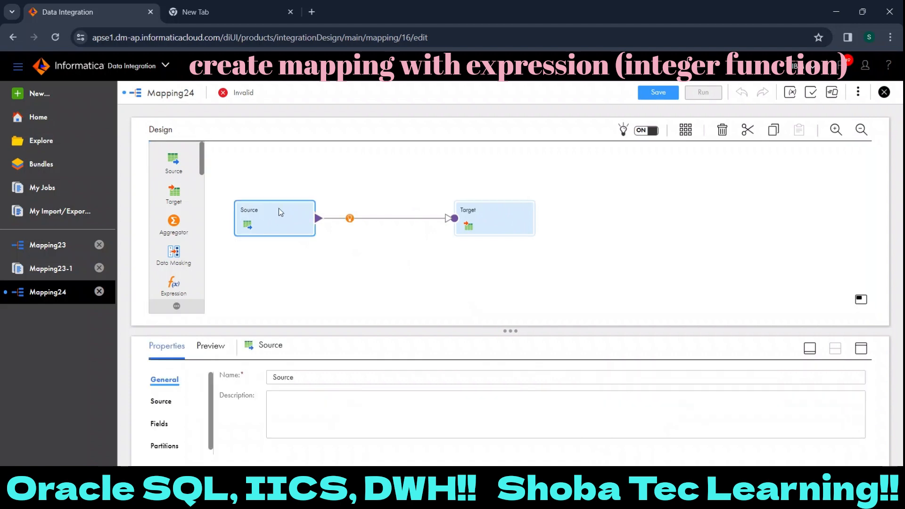
pyautogui.click(866, 352)
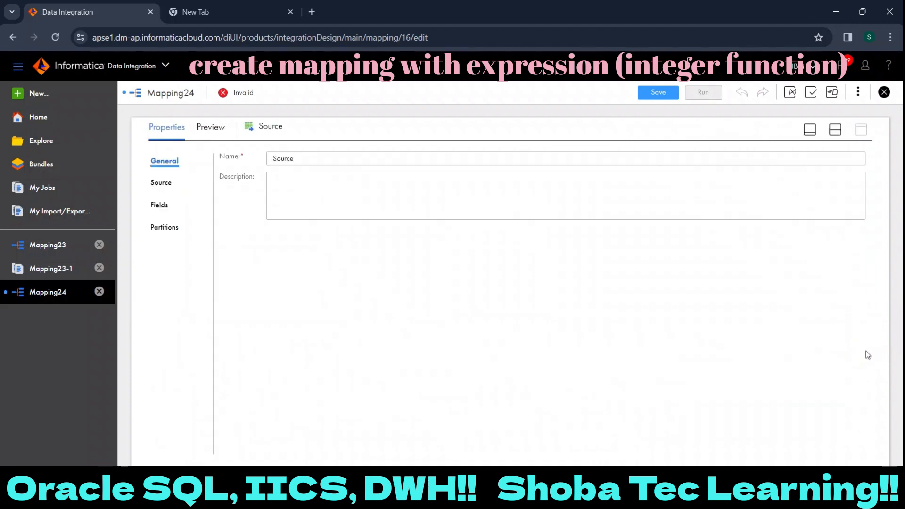
pyautogui.click(155, 184)
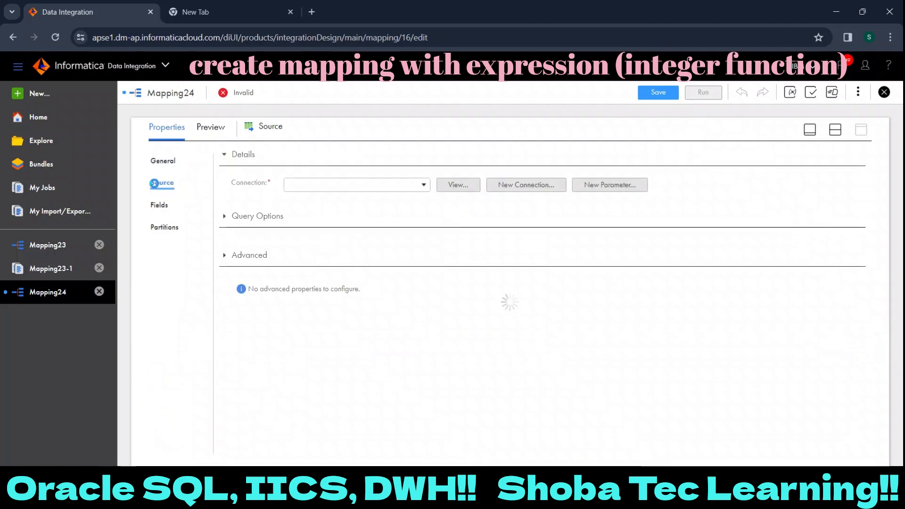
pyautogui.click(298, 187)
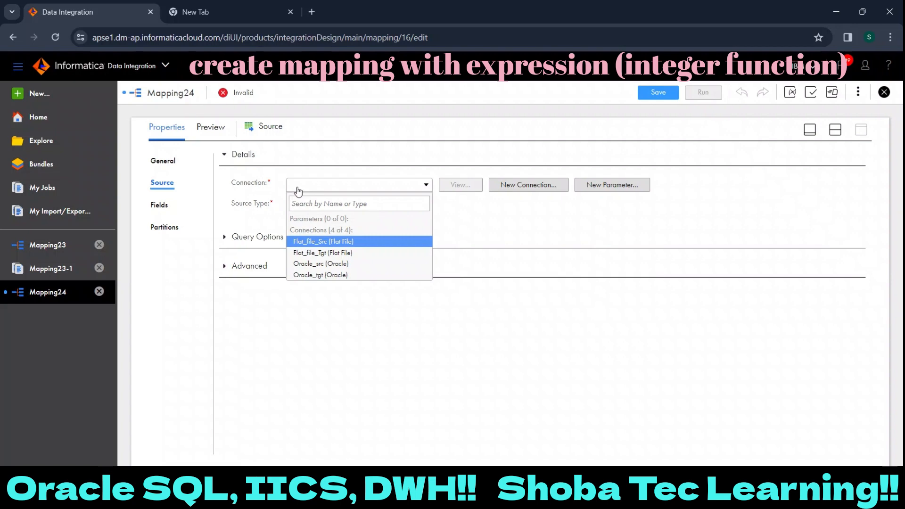
pyautogui.click(329, 264)
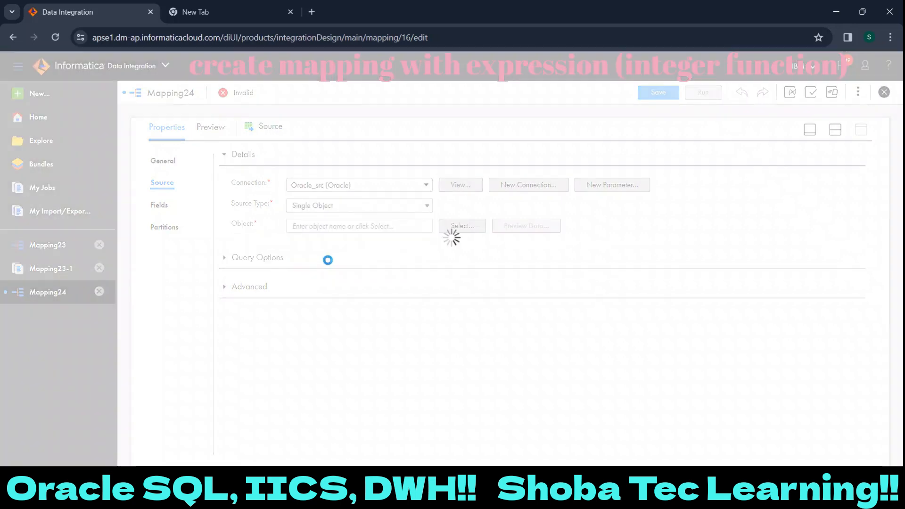
# - Search the Oracle_src connection's objects for src_table1 and set SRC_TABLE1 as the Source transformation's object
pyautogui.click(457, 224)
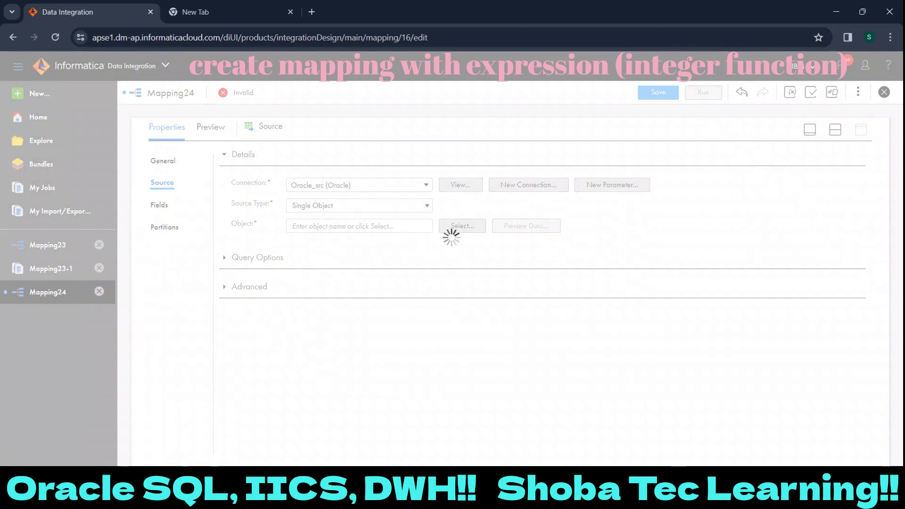
pyautogui.click(326, 494)
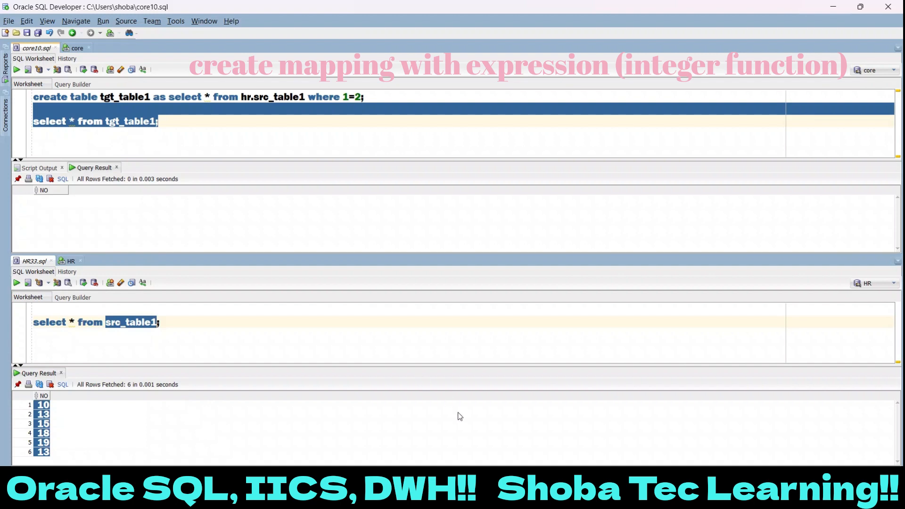
pyautogui.hotkey('alt', 'Tab')
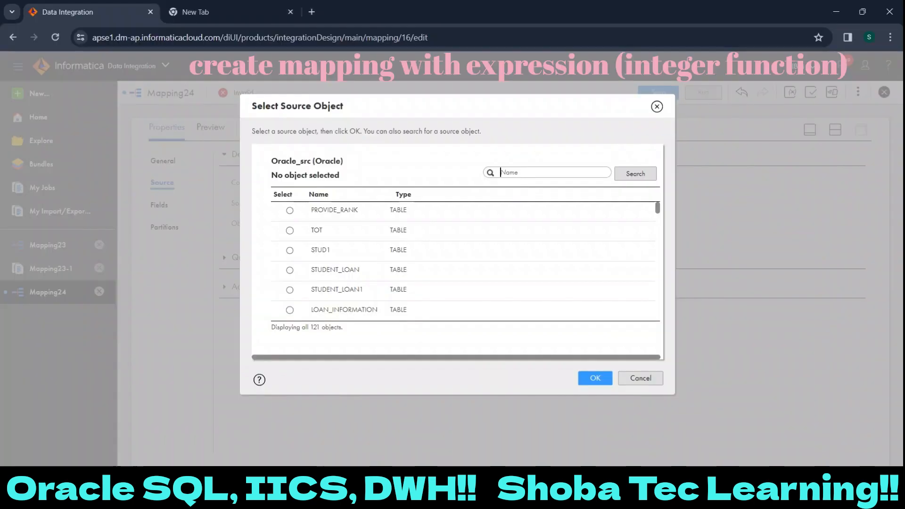
pyautogui.write('s')
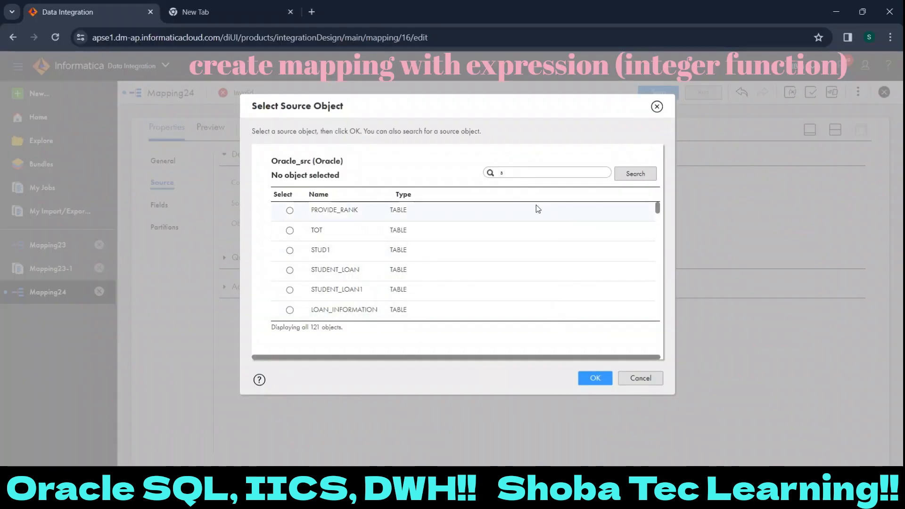
pyautogui.write('rc_')
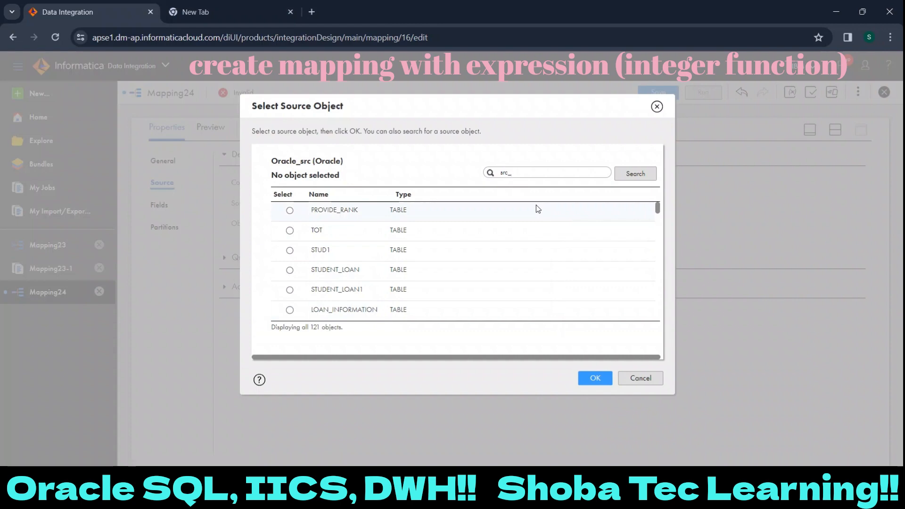
pyautogui.write('table1')
pyautogui.press('Return')
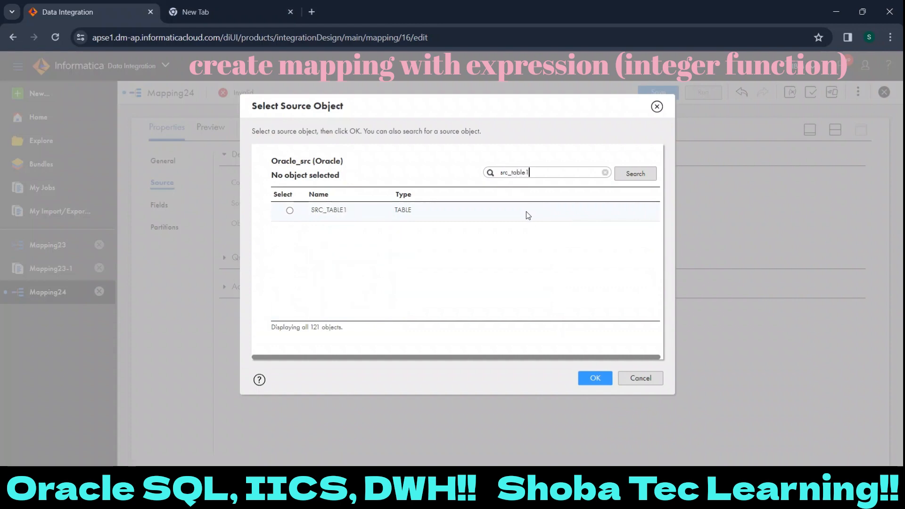
pyautogui.click(289, 211)
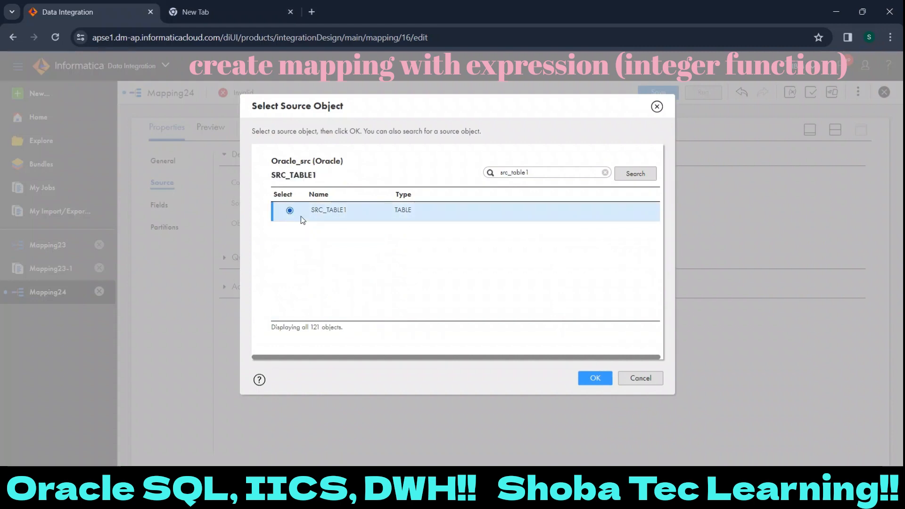
pyautogui.click(595, 378)
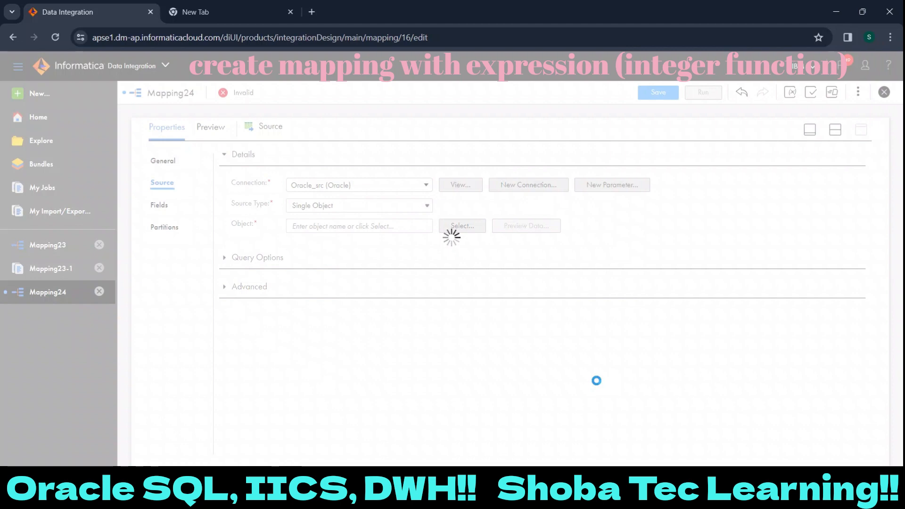
# - Preview the data of SRC_TABLE1, review the values in the NO column, and close the preview
pyautogui.click(528, 227)
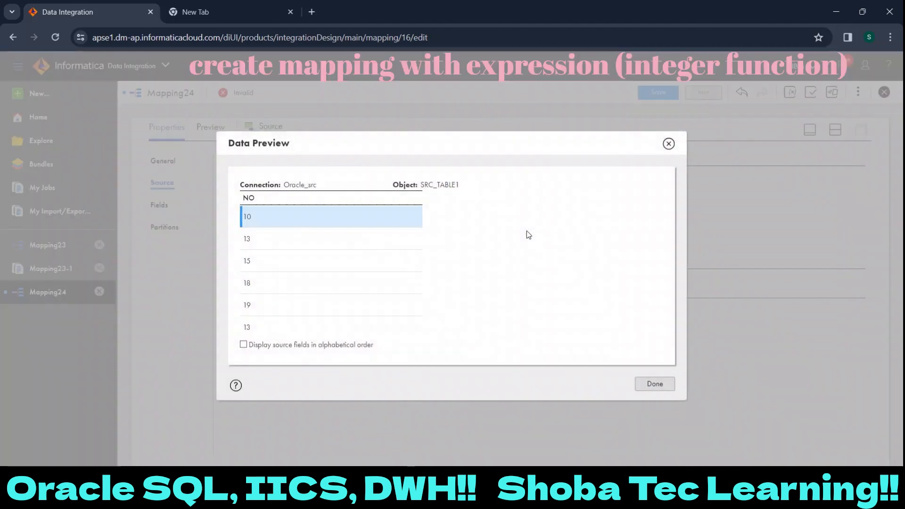
pyautogui.moveTo(296, 219); pyautogui.dragTo(293, 324)
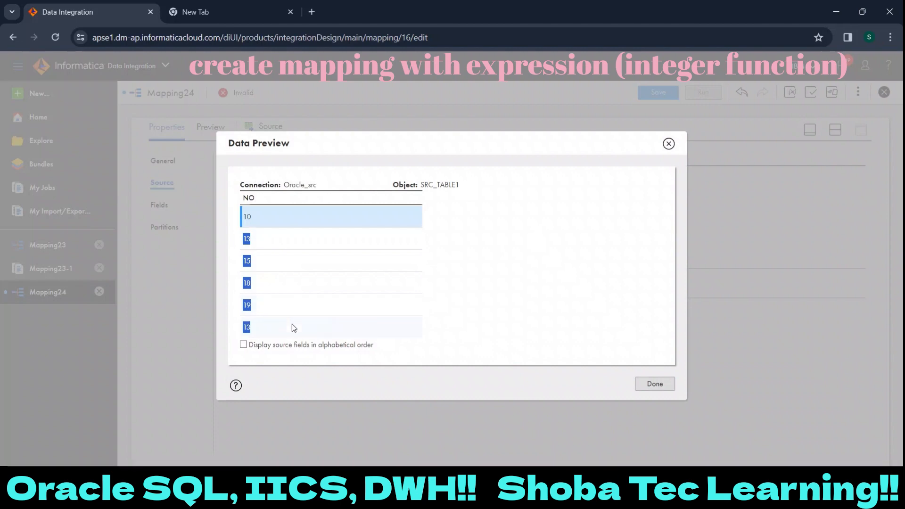
pyautogui.click(652, 394)
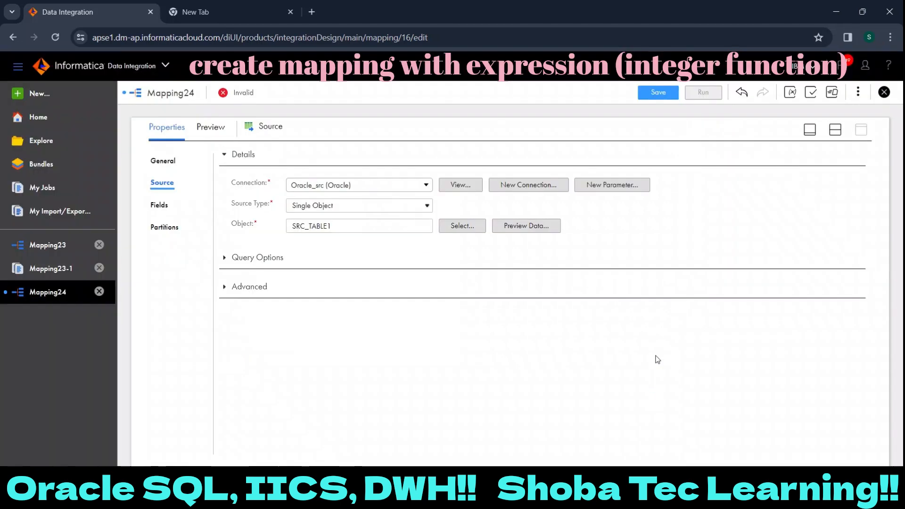
# - Return to the mapping canvas and insert an Expression transformation between the Source and the Target
pyautogui.click(835, 129)
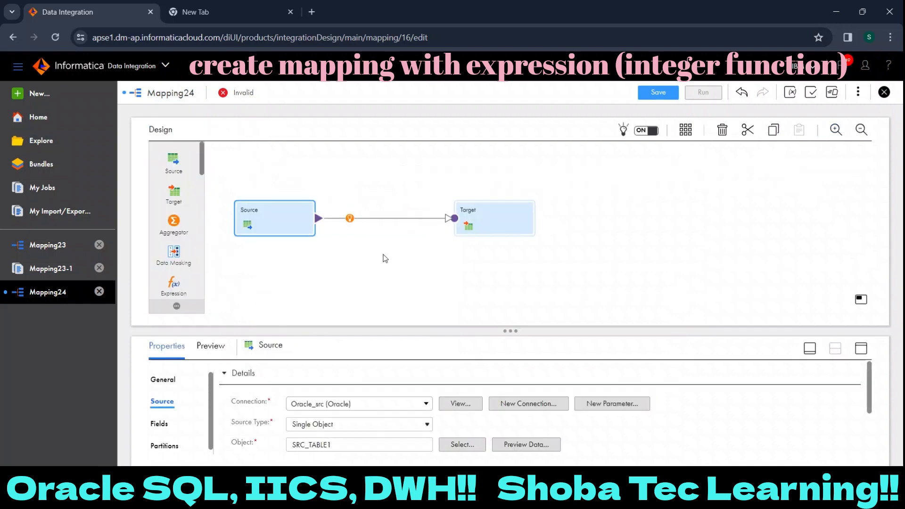
pyautogui.click(349, 218)
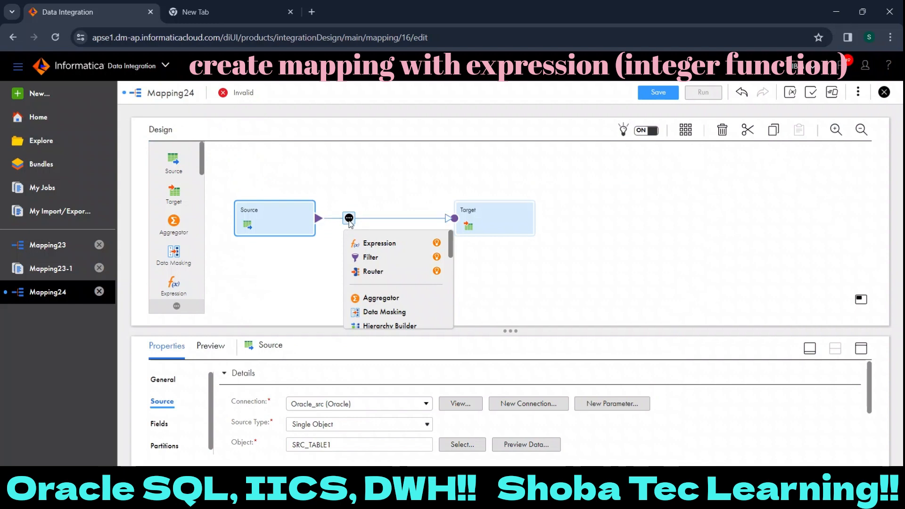
pyautogui.click(394, 247)
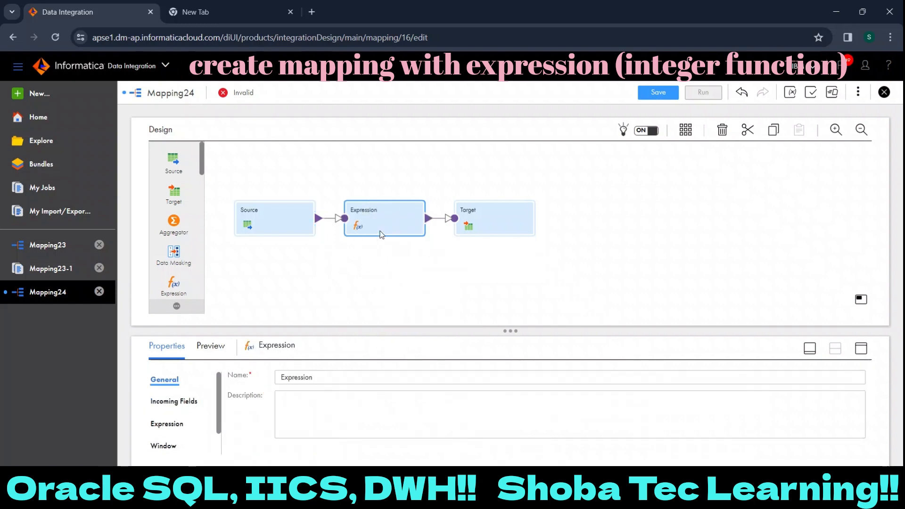
# - Start a new output field in the Expression transformation, named o_no with type integer
pyautogui.click(862, 349)
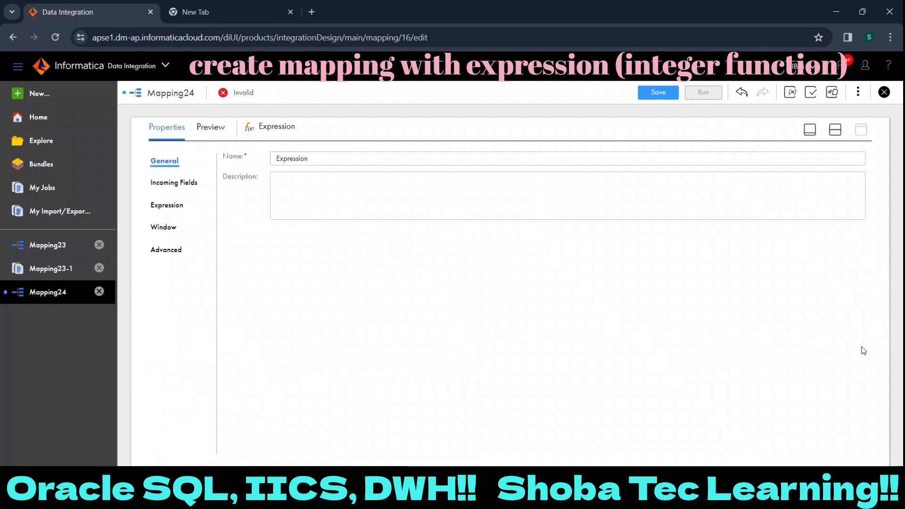
pyautogui.click(174, 206)
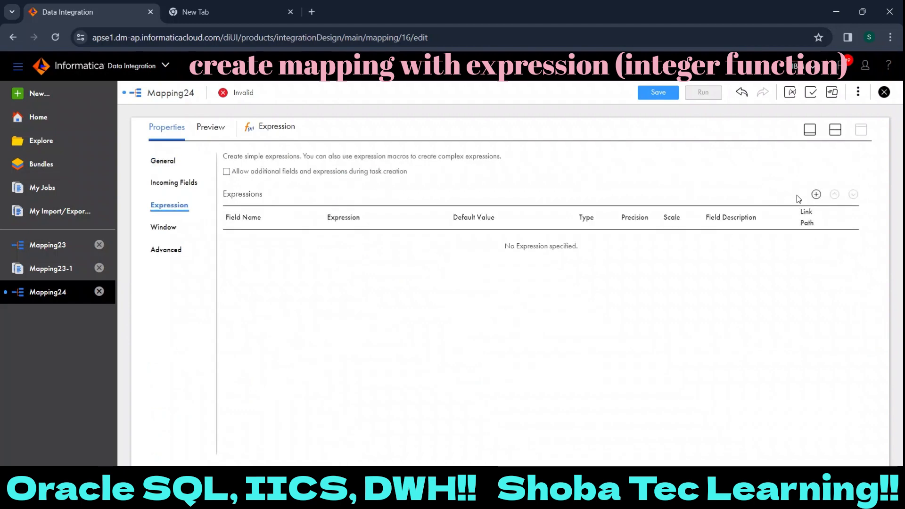
pyautogui.click(817, 195)
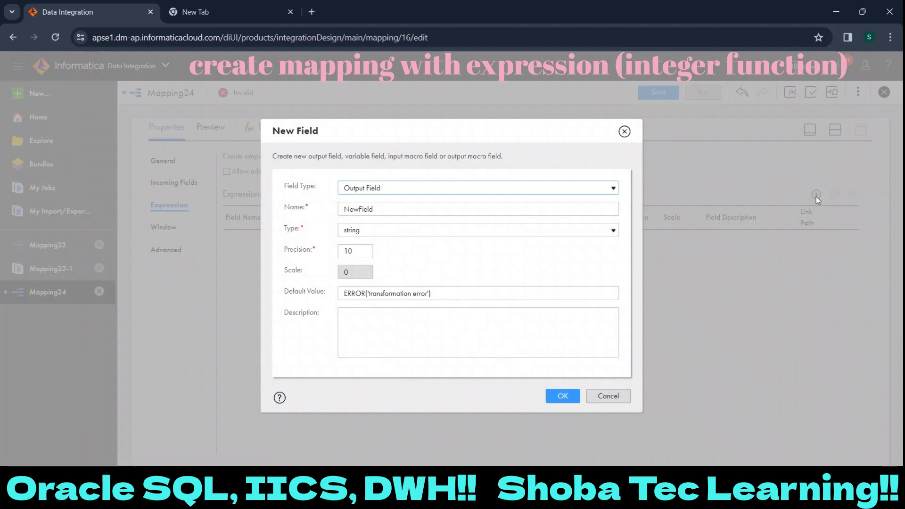
pyautogui.click(600, 187)
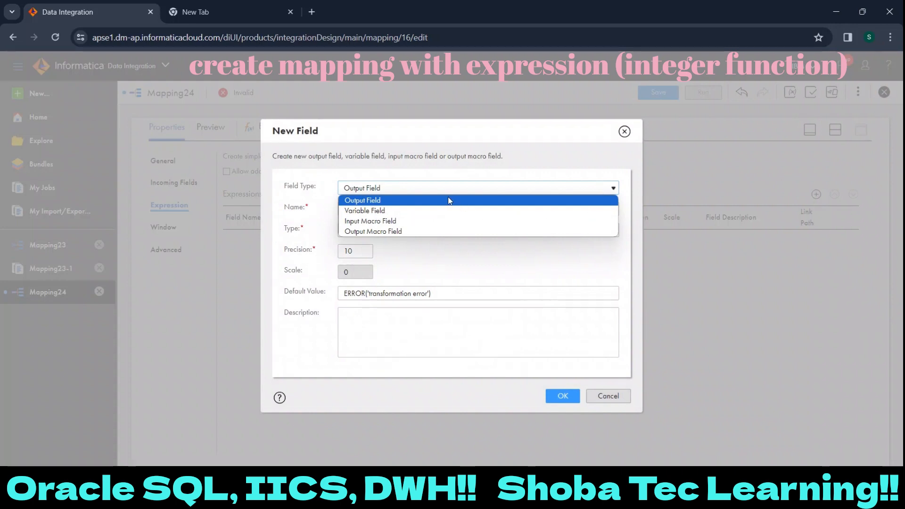
pyautogui.click(380, 202)
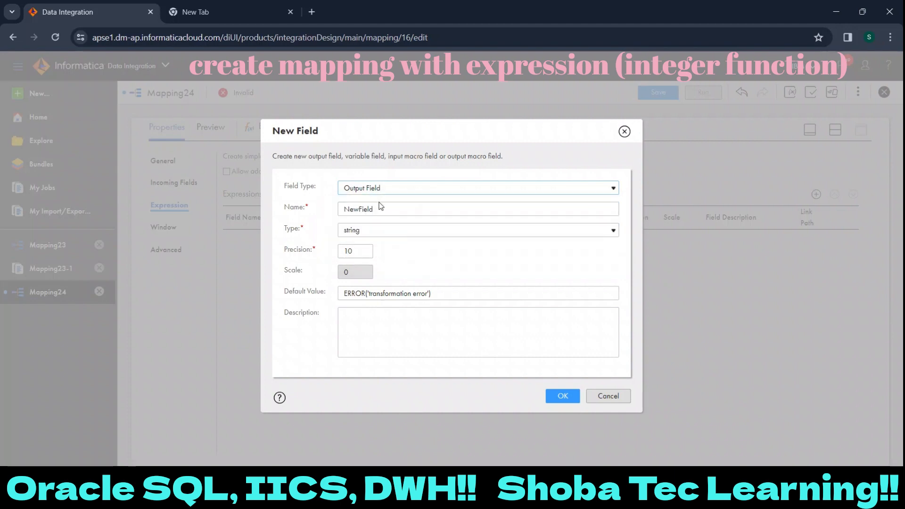
pyautogui.doubleClick(380, 208)
pyautogui.write('o')
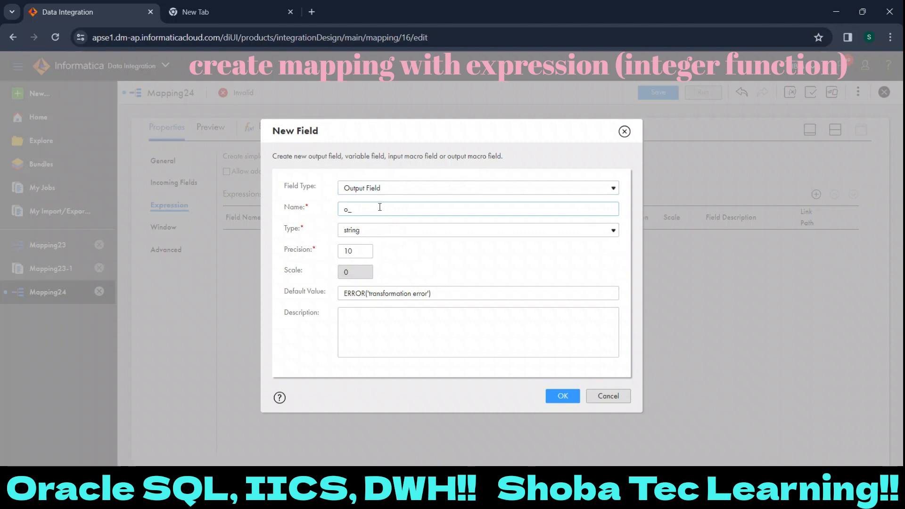
pyautogui.write('_no')
pyautogui.click(378, 230)
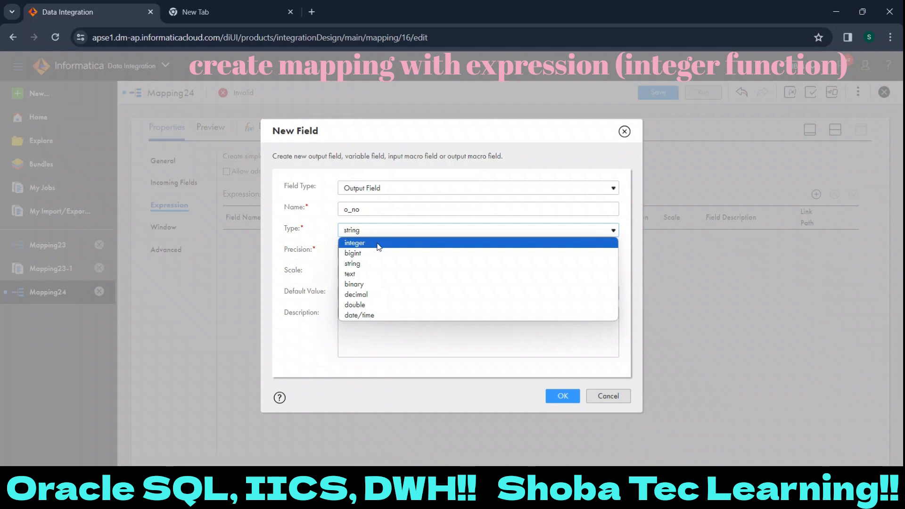
pyautogui.click(379, 243)
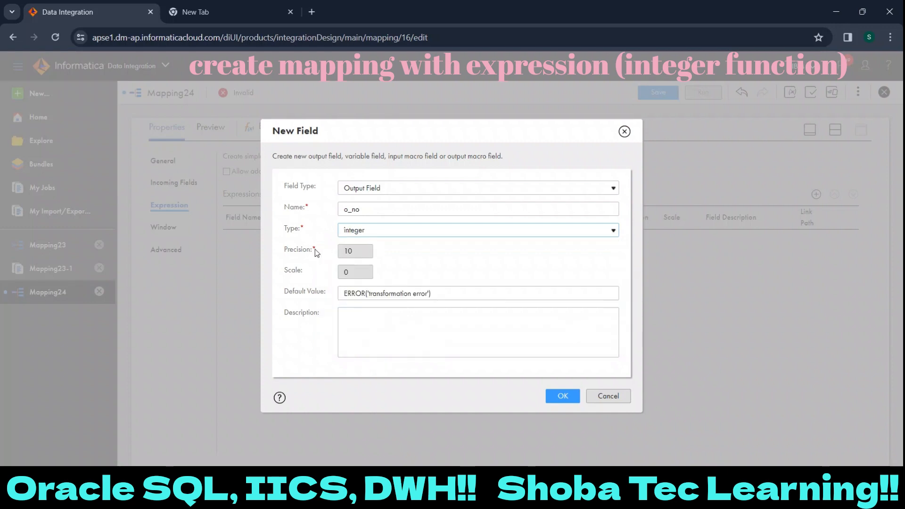
# - Try bigint as the type of the o_no field and check its precision
pyautogui.doubleClick(347, 253)
pyautogui.click(388, 230)
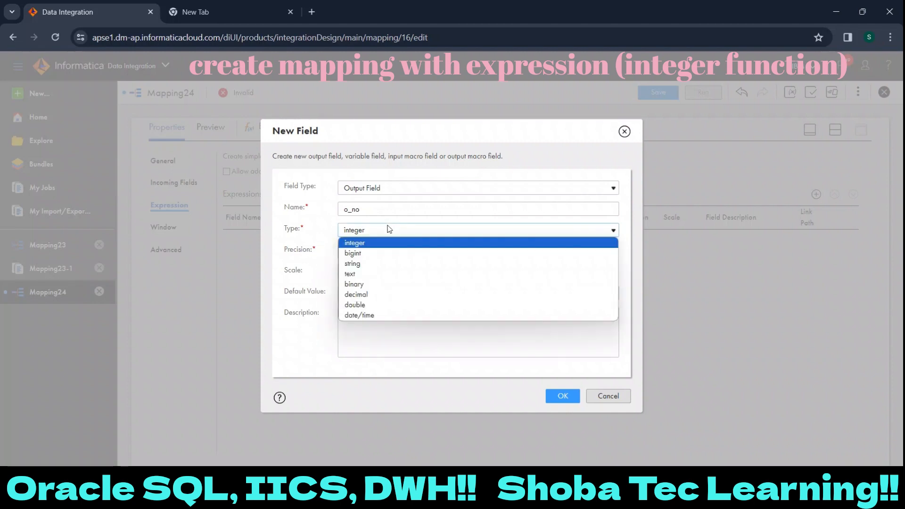
pyautogui.click(380, 253)
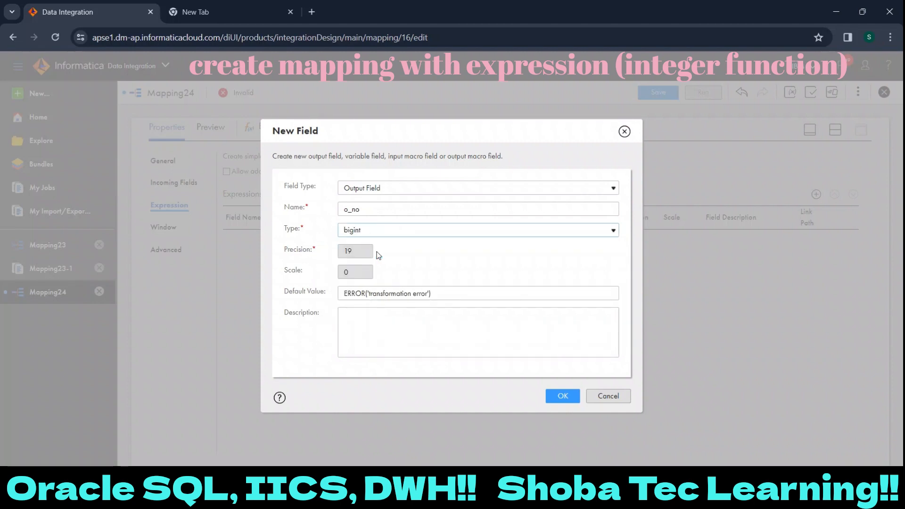
pyautogui.doubleClick(349, 253)
# - Set the o_no field's type to integer and create the field
pyautogui.click(377, 236)
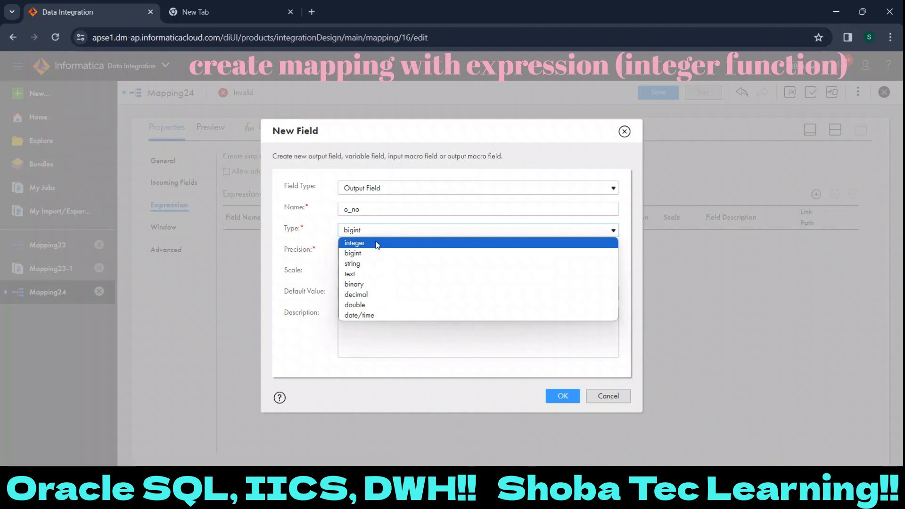
pyautogui.click(377, 244)
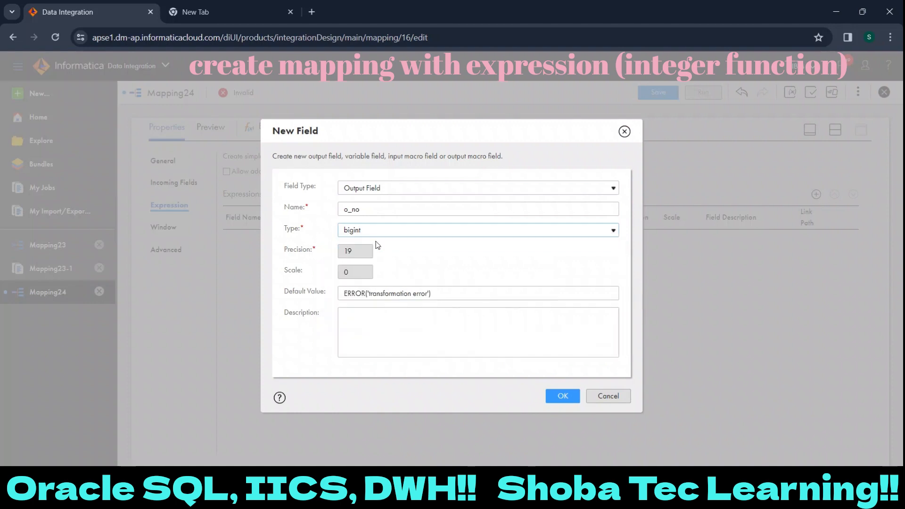
pyautogui.click(570, 399)
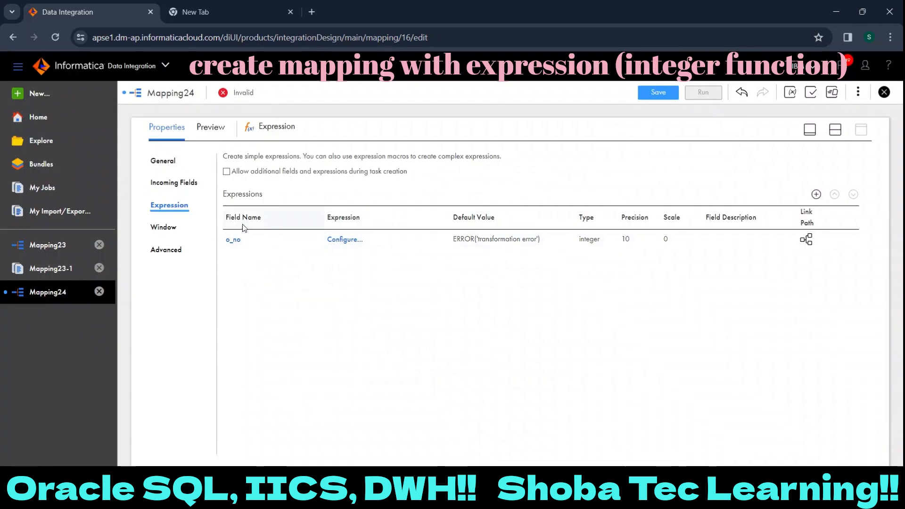
# - Open the expression for the o_no field and insert the built-in Power function into it
pyautogui.click(340, 236)
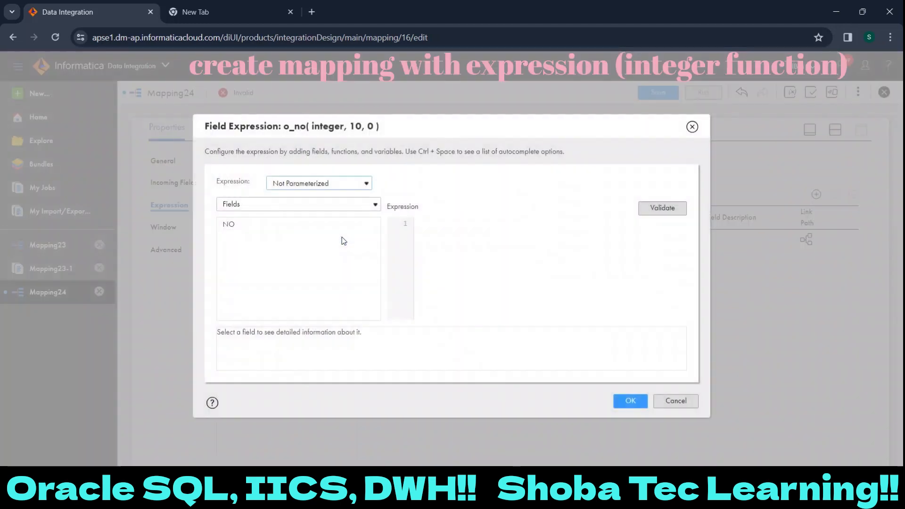
pyautogui.click(339, 213)
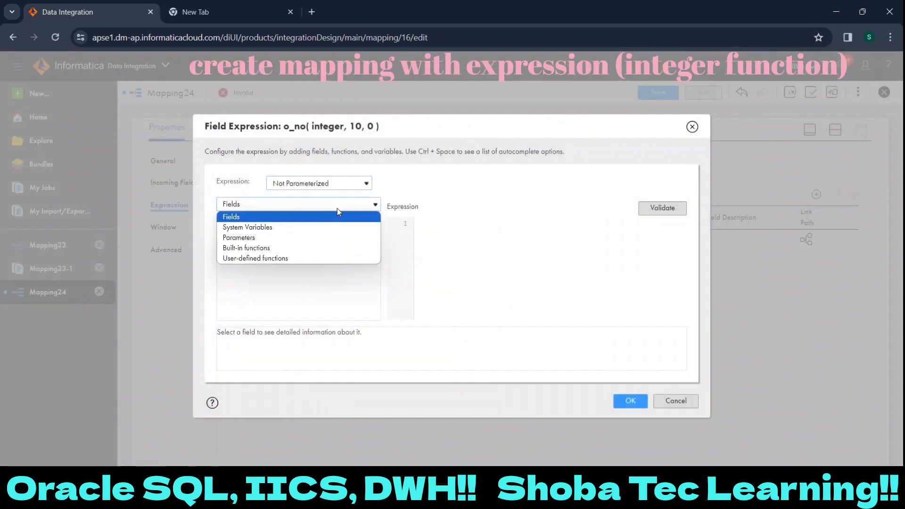
pyautogui.click(335, 249)
pyautogui.moveTo(378, 226); pyautogui.dragTo(380, 285)
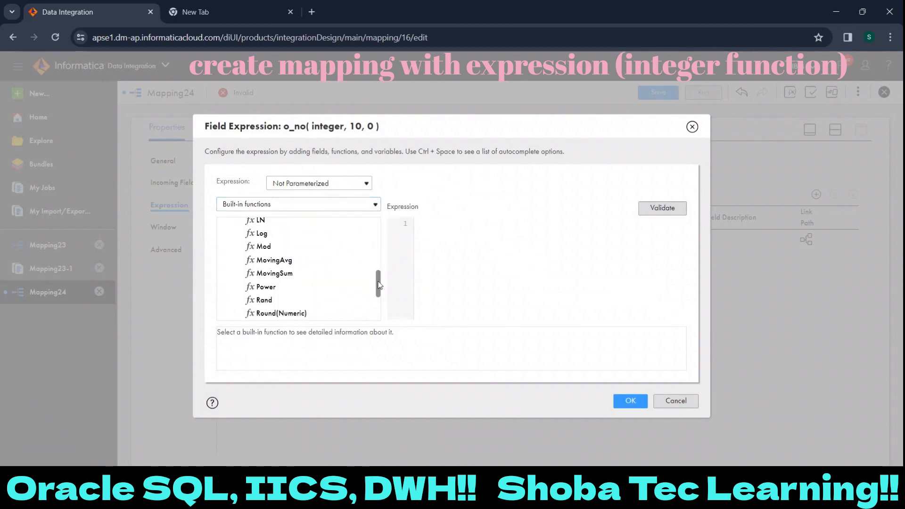
pyautogui.doubleClick(273, 293)
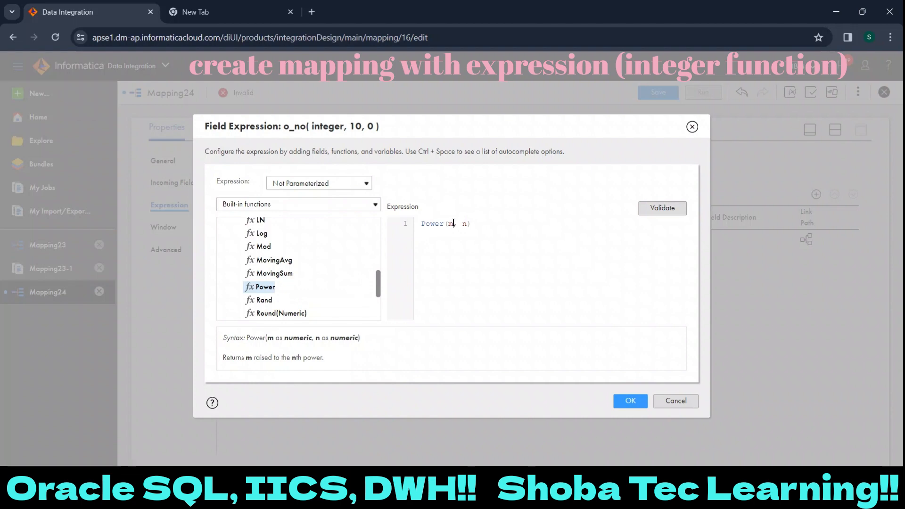
# - Fill in the function's arguments with the NO field and 2, giving Power(NO, 2), and validate the expression
pyautogui.click(365, 204)
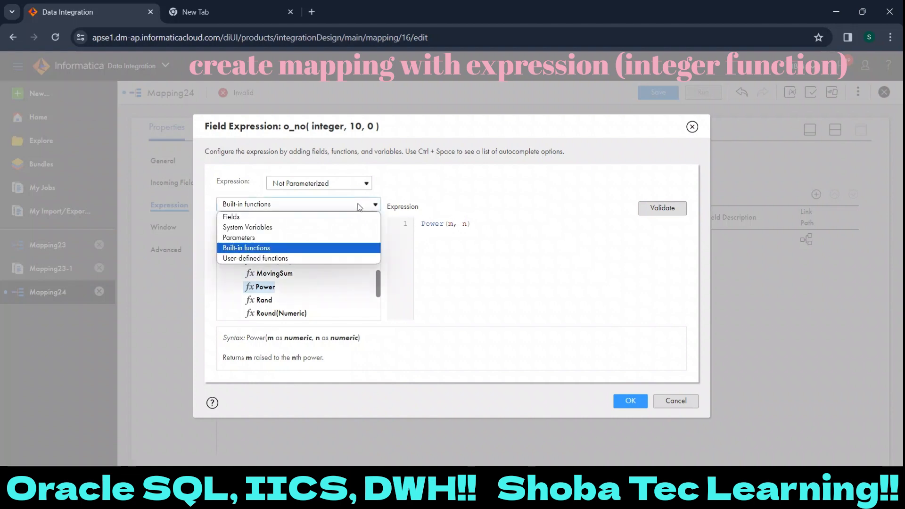
pyautogui.click(353, 218)
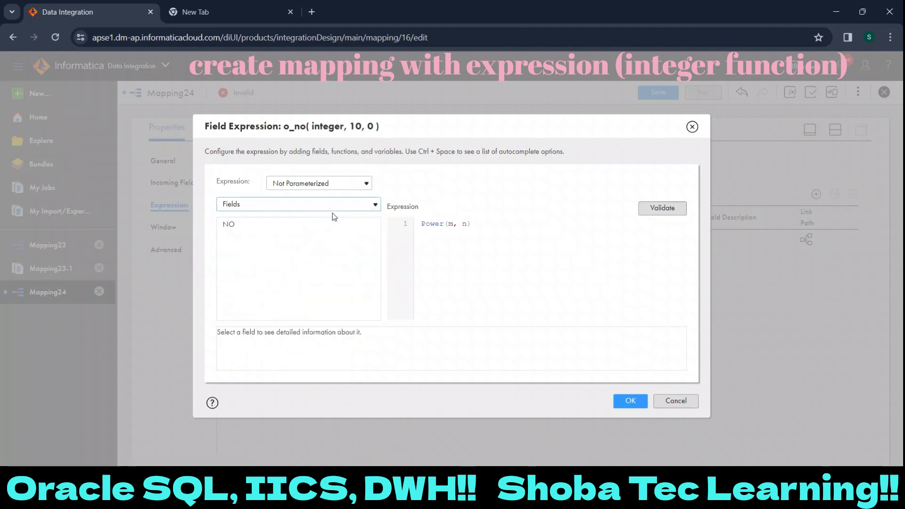
pyautogui.click(453, 224)
pyautogui.press('BackSpace')
pyautogui.click(365, 224)
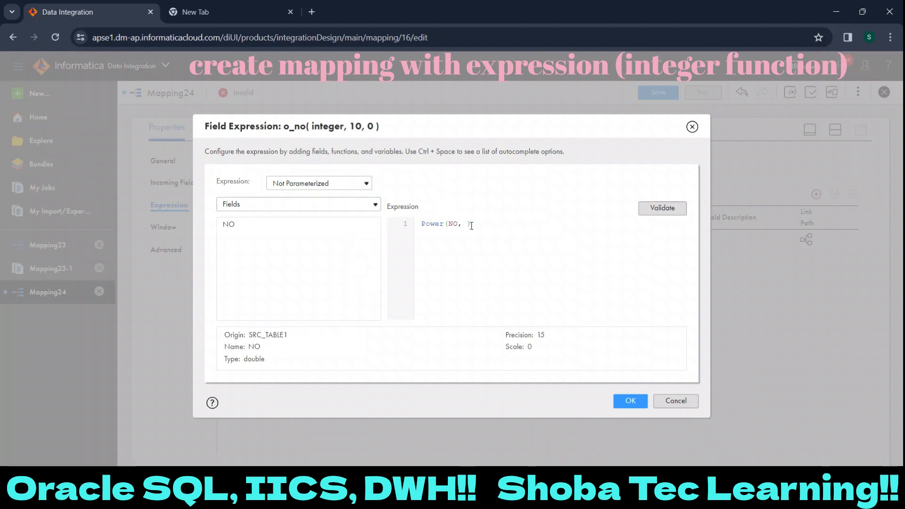
pyautogui.write('2')
pyautogui.click(662, 208)
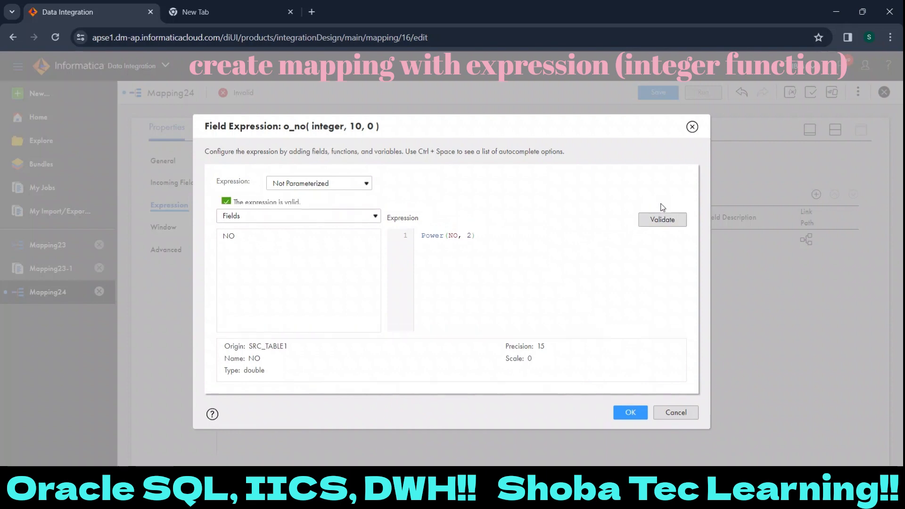
# - Accept the validated Power(NO, 2) expression and open the properties of the Target transformation at full size
pyautogui.moveTo(305, 206); pyautogui.dragTo(235, 202)
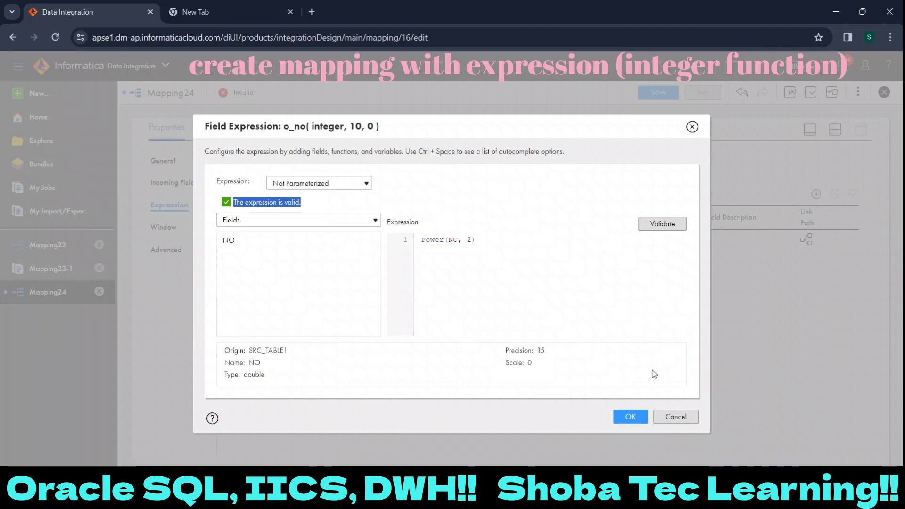
pyautogui.click(631, 416)
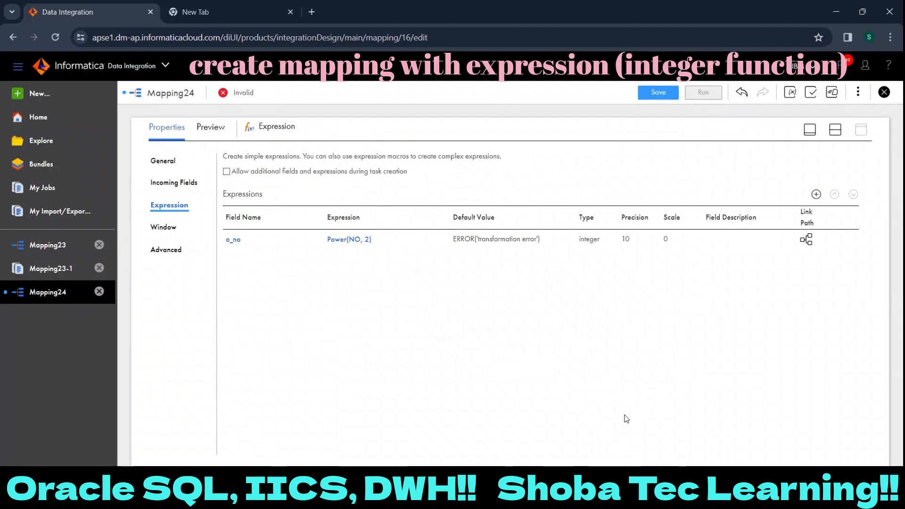
pyautogui.click(837, 130)
pyautogui.click(509, 212)
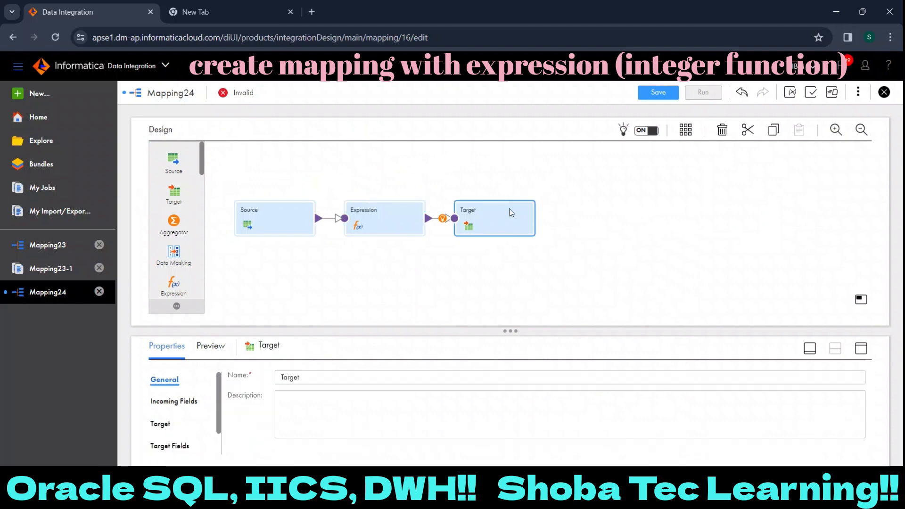
pyautogui.click(862, 351)
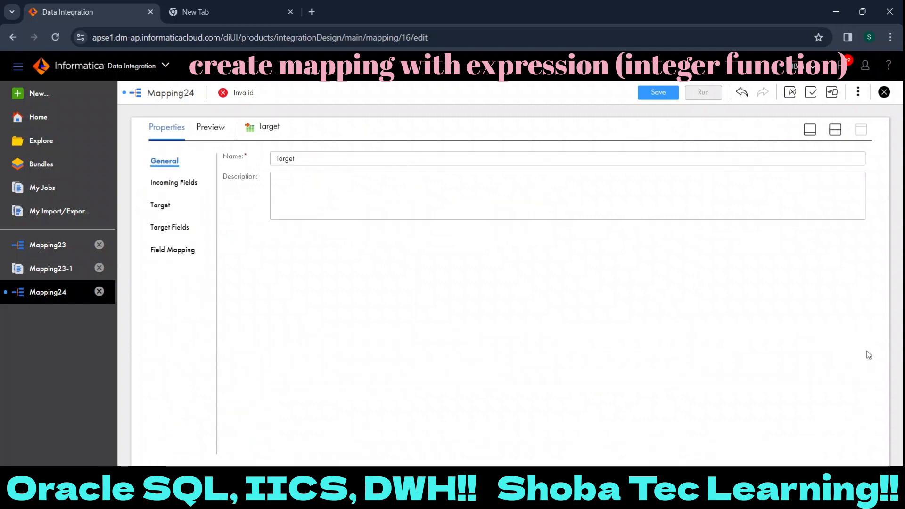
# - Set the target's connection to Oracle_tgt (Oracle)
pyautogui.click(158, 207)
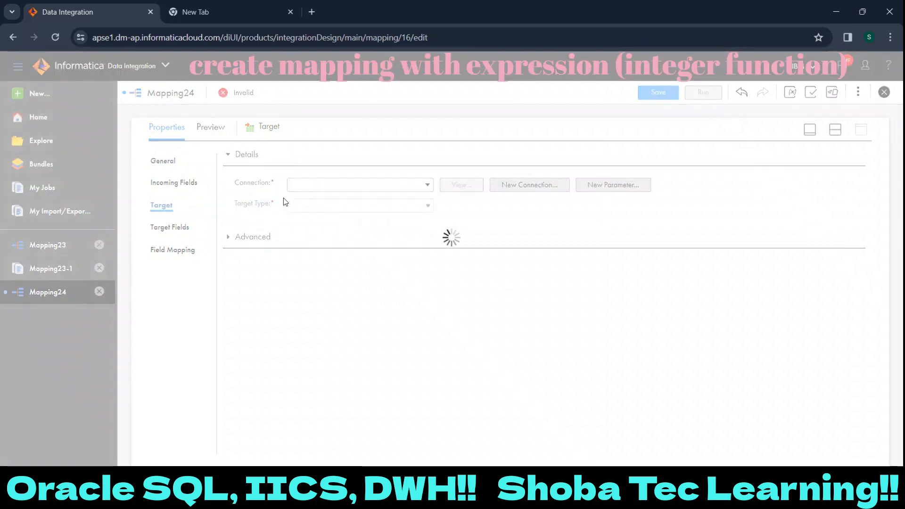
pyautogui.click(305, 185)
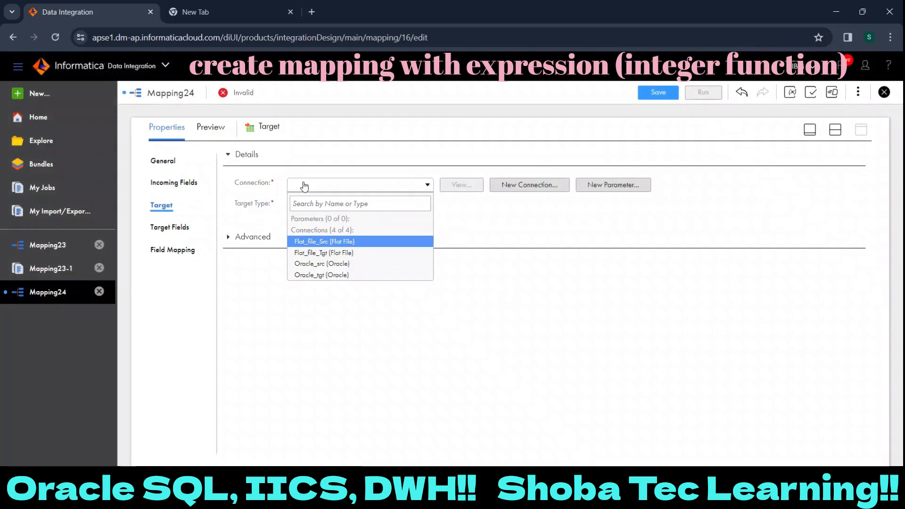
pyautogui.click(319, 275)
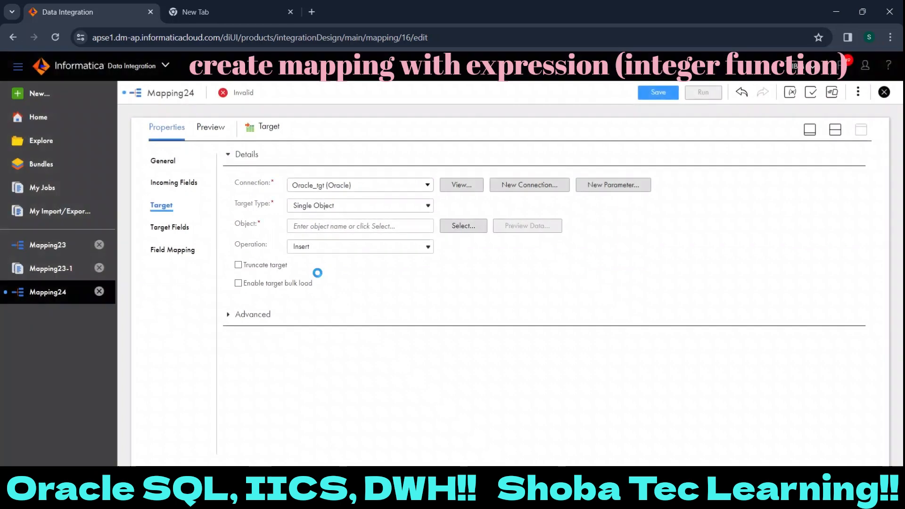
# - Search the existing target objects for tgt_table1 and choose TGT_TABLE1 as the target object
pyautogui.click(465, 225)
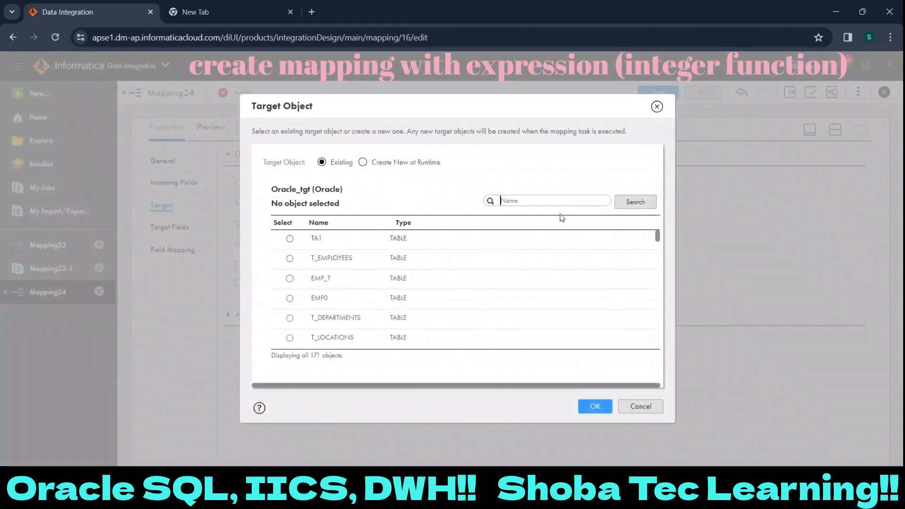
pyautogui.write('tgt_table1')
pyautogui.press('Return')
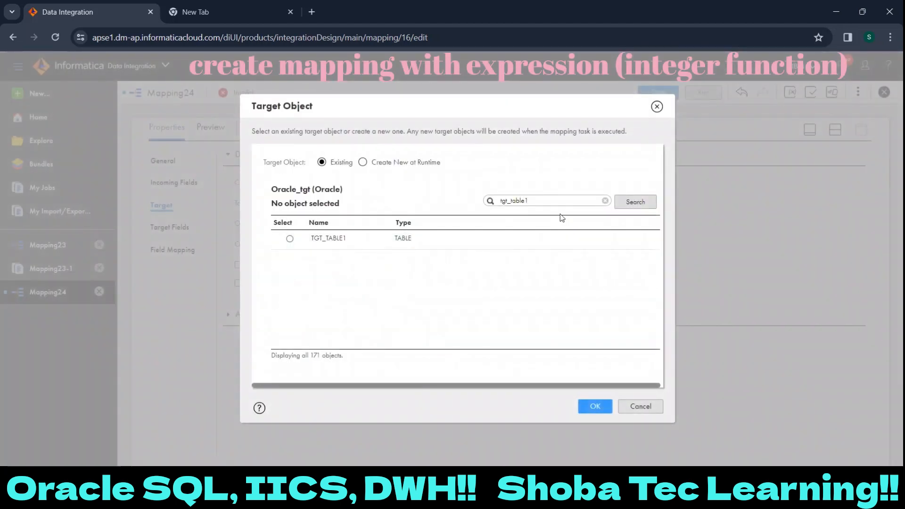
pyautogui.click(377, 240)
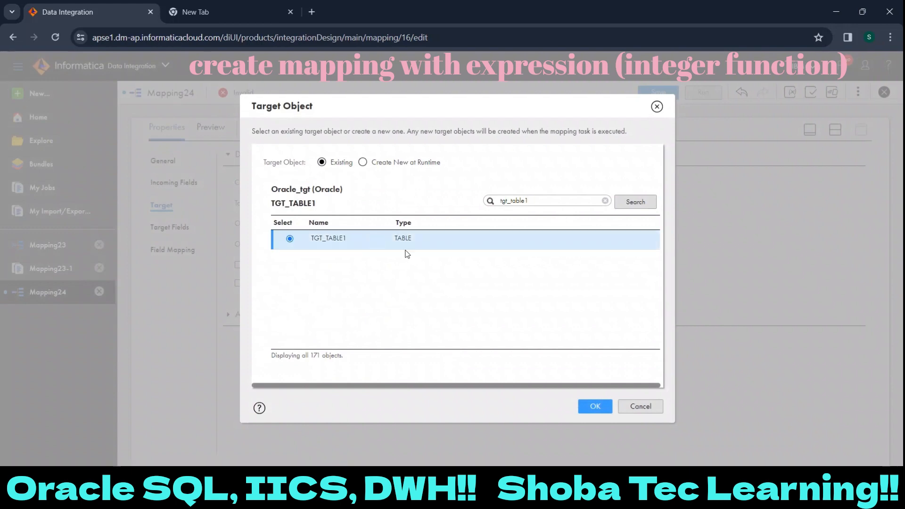
pyautogui.click(594, 406)
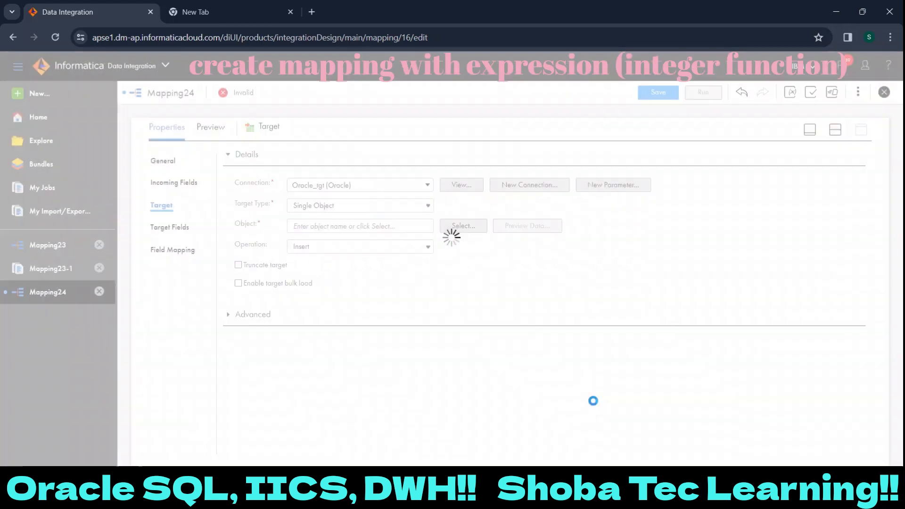
# - Preview the data of TGT_TABLE1 to check its records, and close the preview
pyautogui.click(539, 226)
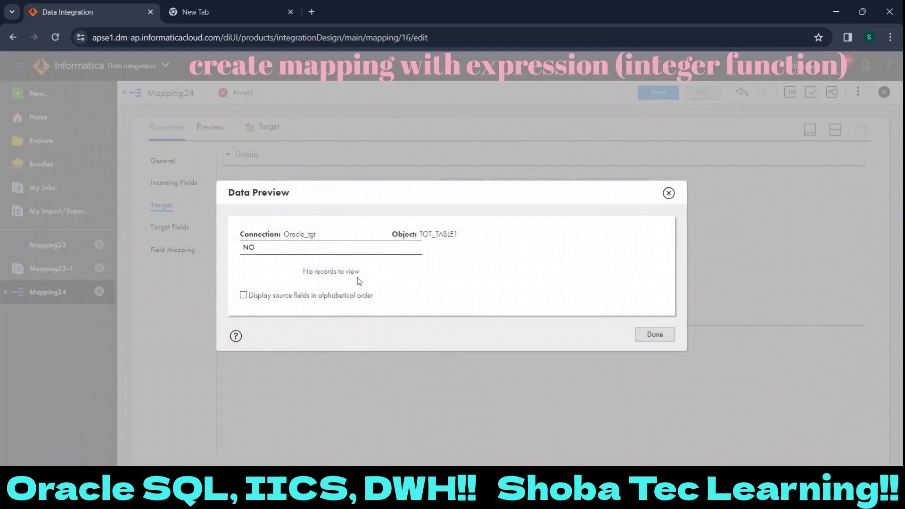
pyautogui.moveTo(361, 278); pyautogui.dragTo(299, 281)
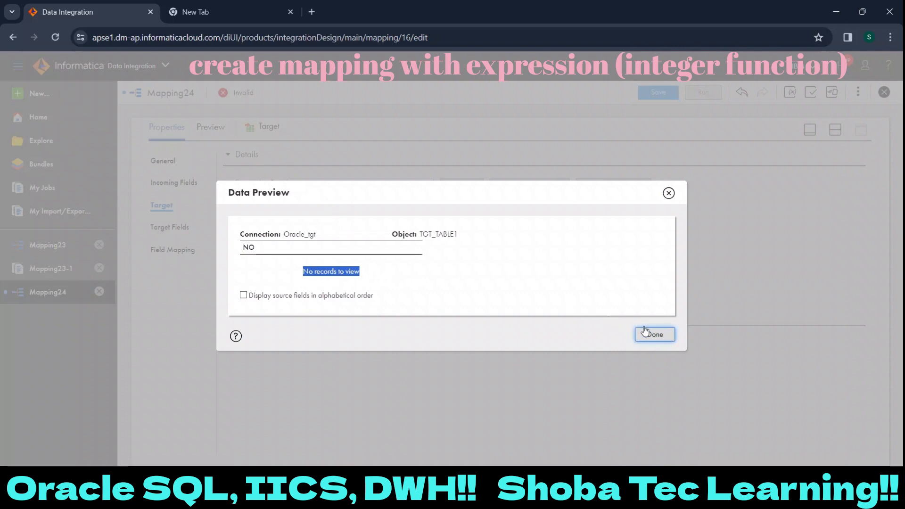
pyautogui.click(669, 193)
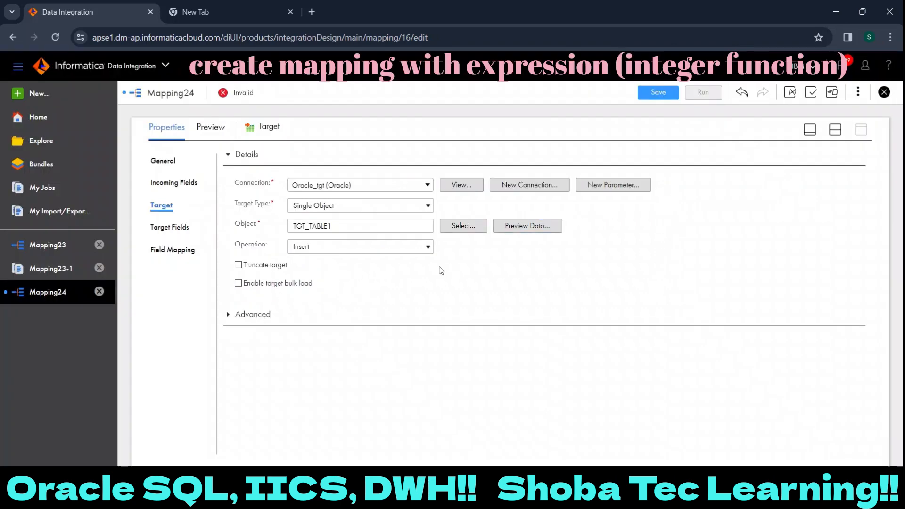
# - Map the incoming o_no field to the target field NO, save the mapping and check its validity
pyautogui.click(194, 250)
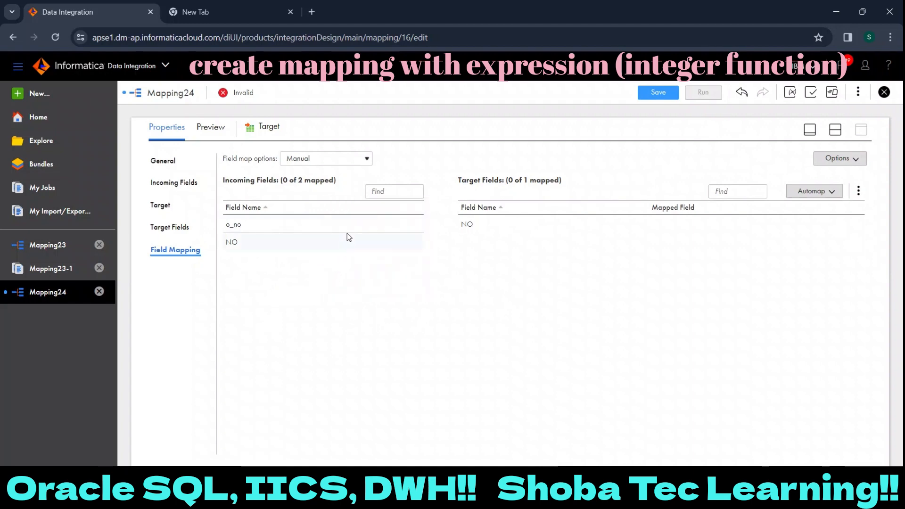
pyautogui.moveTo(347, 229)
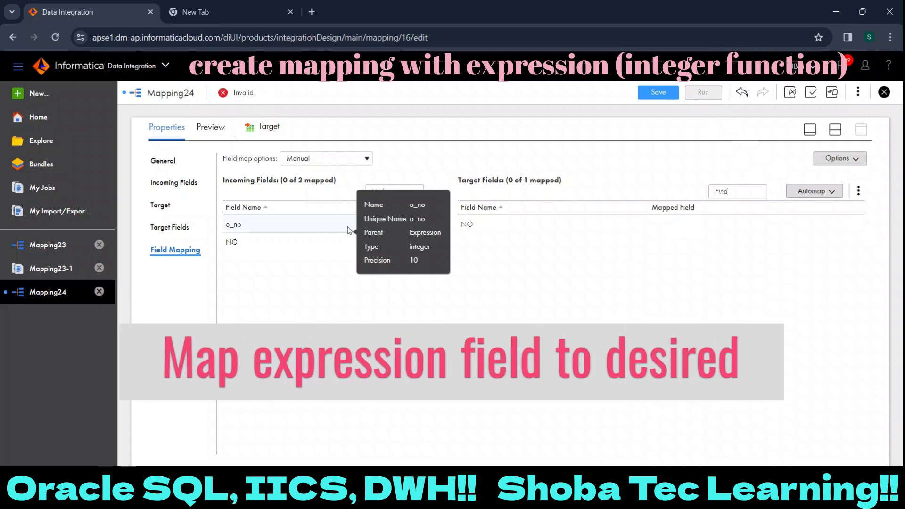
pyautogui.moveTo(349, 230); pyautogui.dragTo(541, 225)
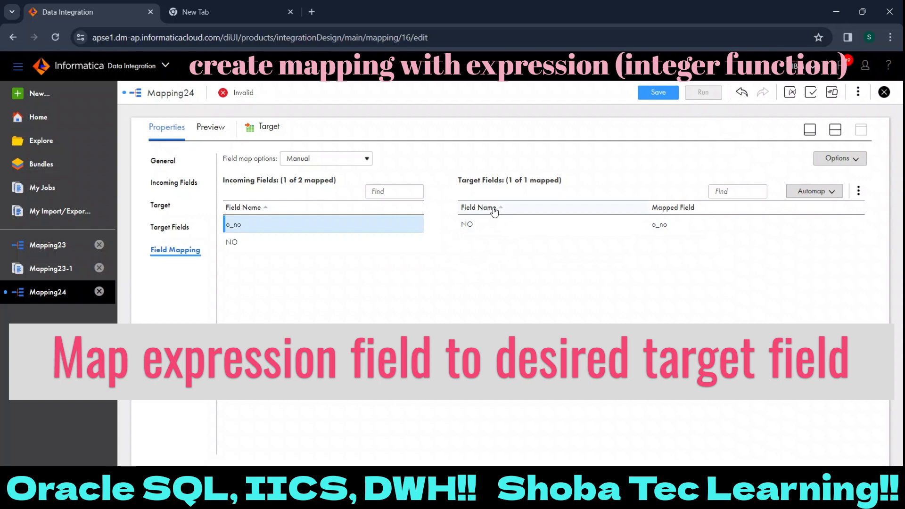
pyautogui.click(657, 94)
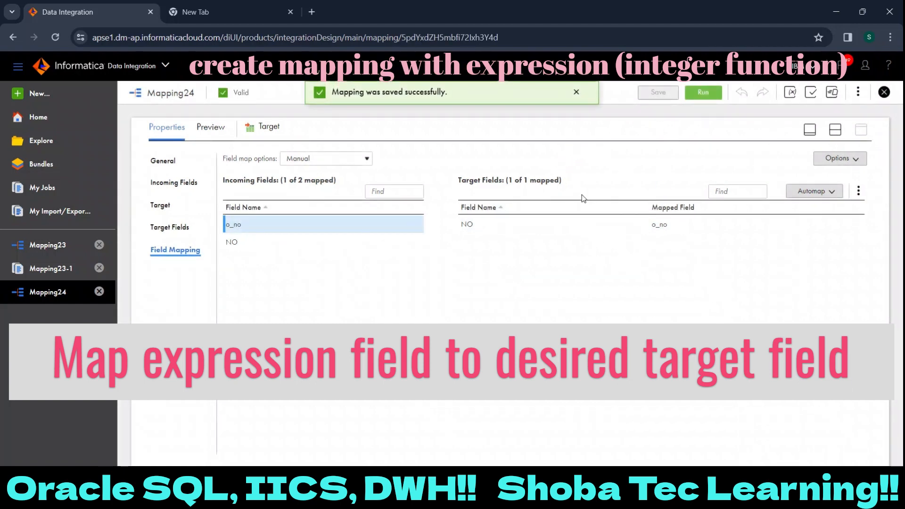
pyautogui.moveTo(250, 92); pyautogui.dragTo(219, 98)
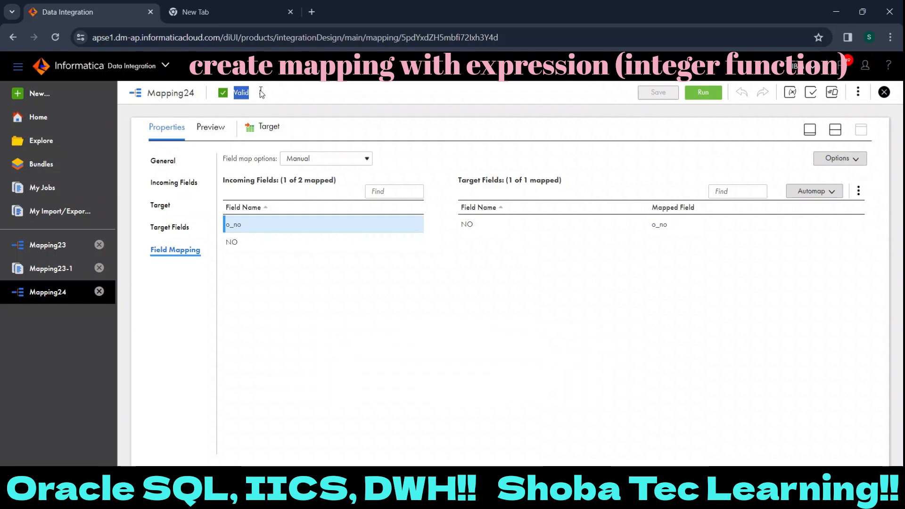
pyautogui.click(338, 98)
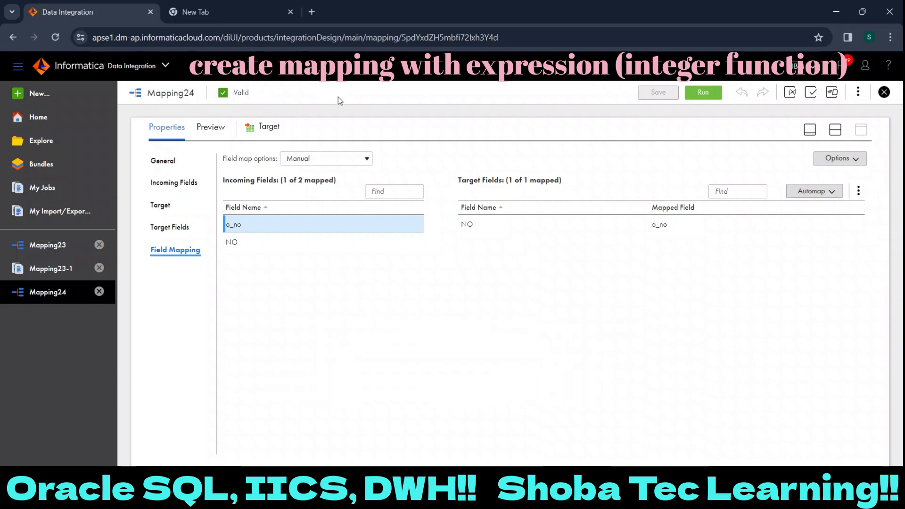
# - Run Mapping24 and follow its job in My Jobs, refreshing the status until the run ends
pyautogui.click(707, 92)
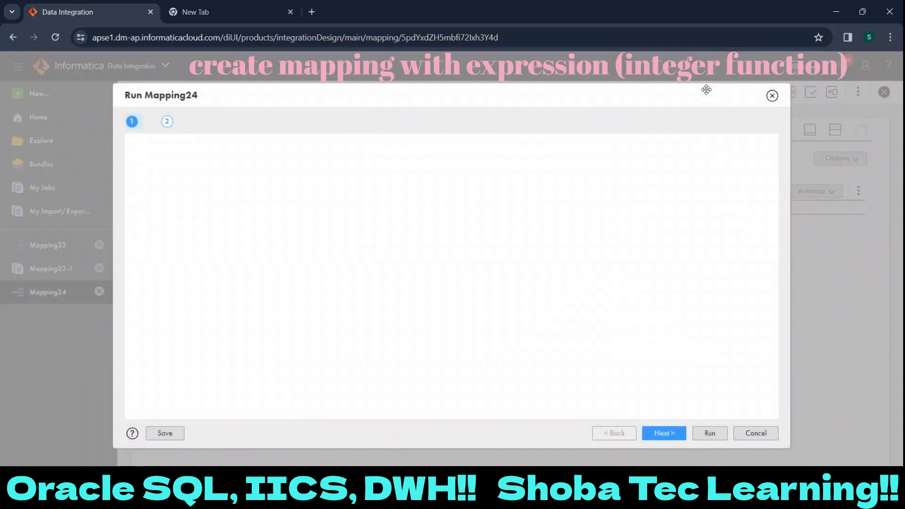
pyautogui.click(718, 433)
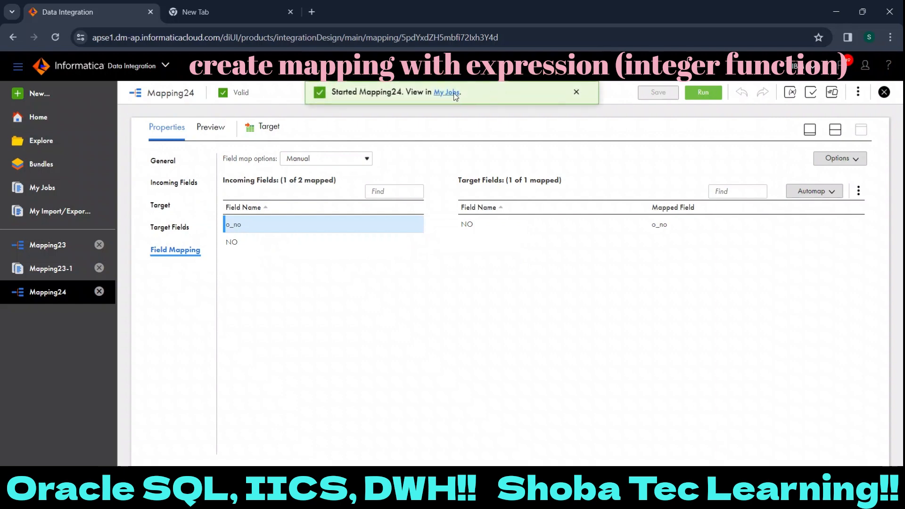
pyautogui.click(455, 96)
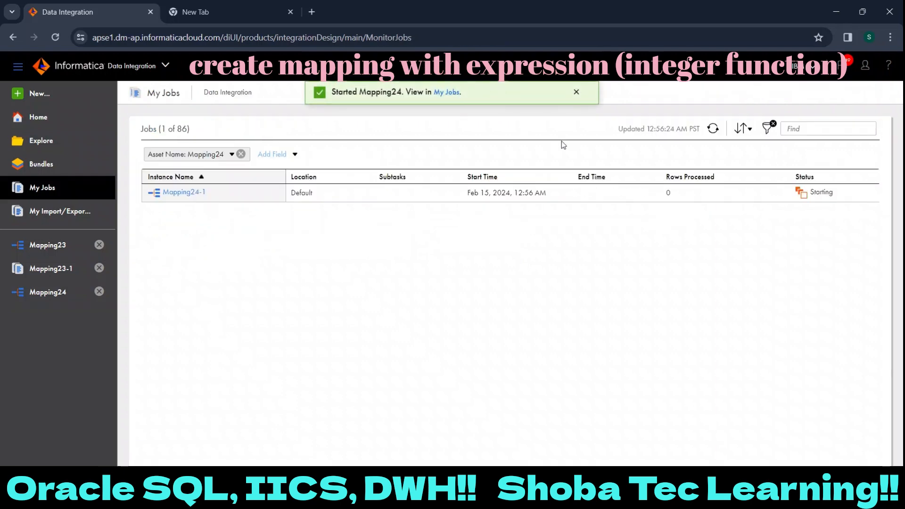
pyautogui.click(713, 132)
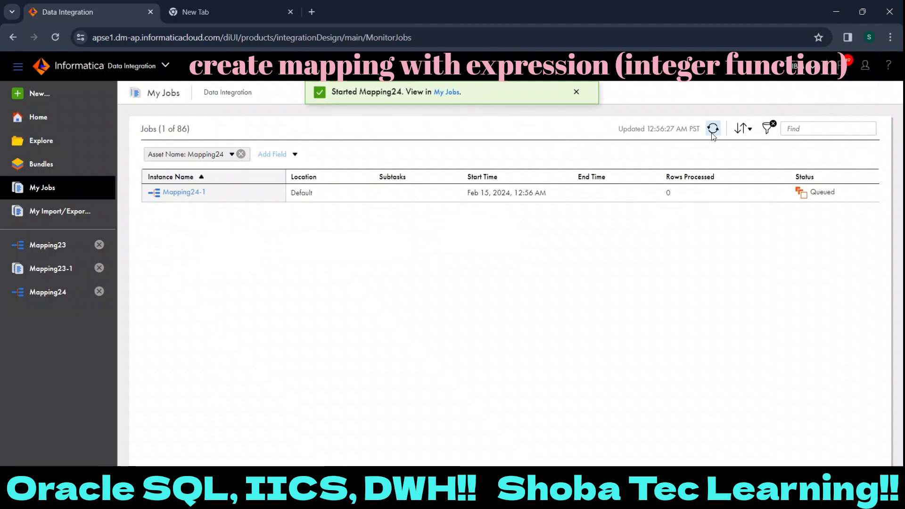
pyautogui.click(713, 133)
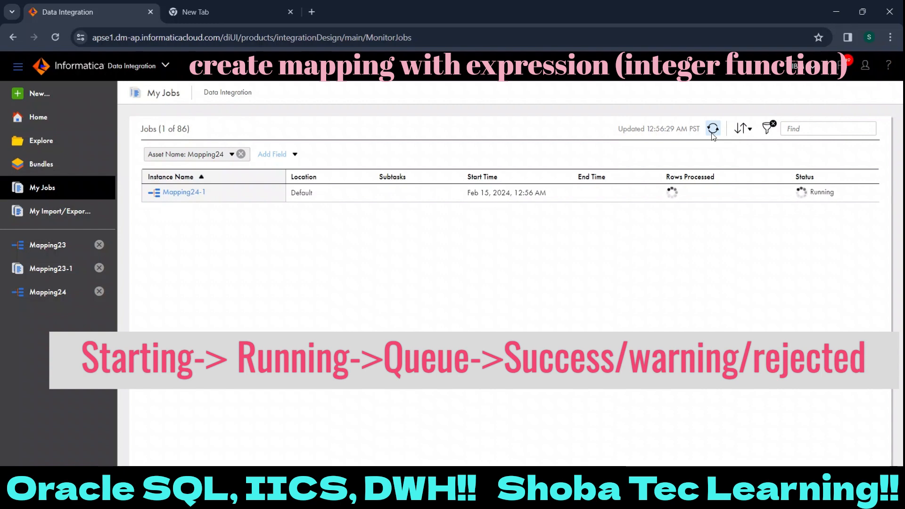
pyautogui.click(713, 128)
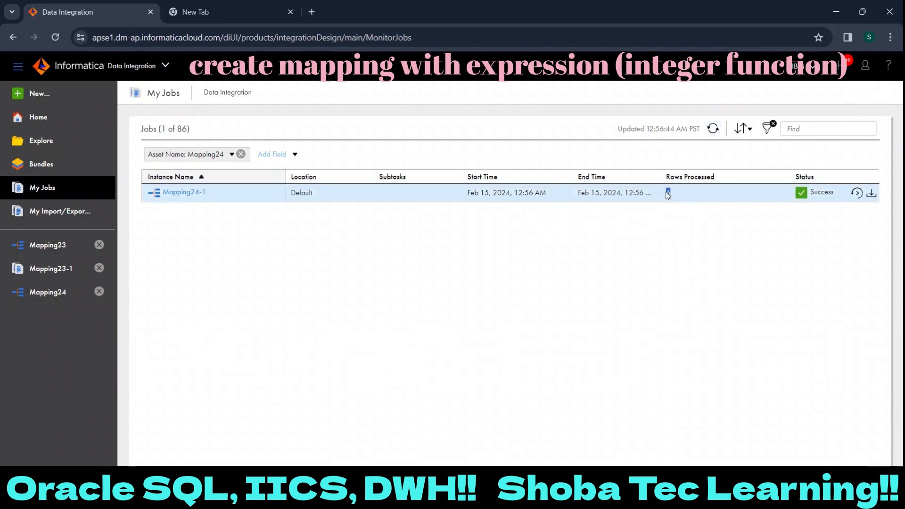
# - Check the job's processed rows and open the Mapping24-1 details to examine the source and target success rows
pyautogui.doubleClick(668, 192)
pyautogui.click(194, 195)
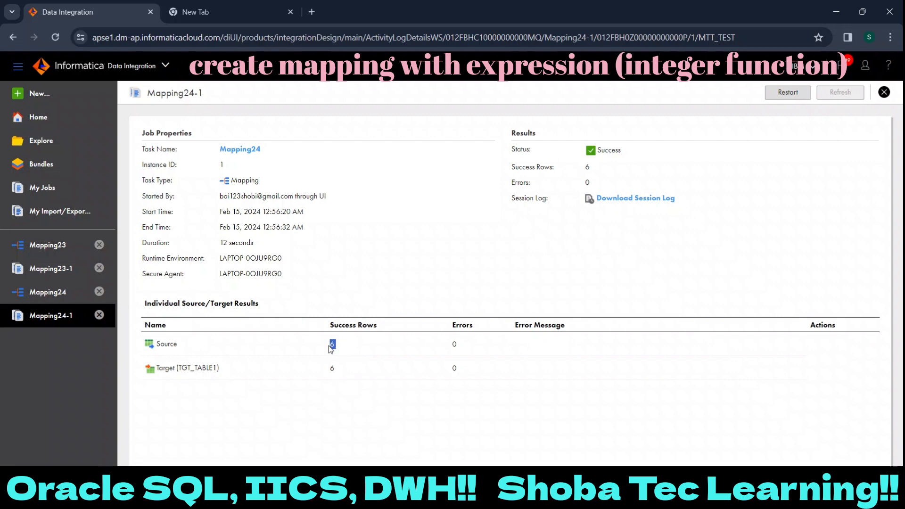
pyautogui.click(331, 368)
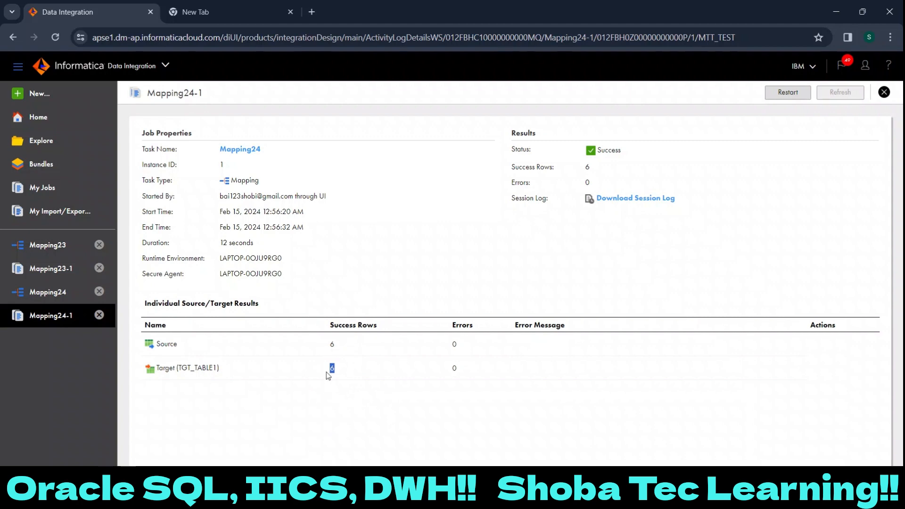
# - Switch to Oracle SQL Developer and run select * from tgt_table1; on the core connection
pyautogui.click(634, 494)
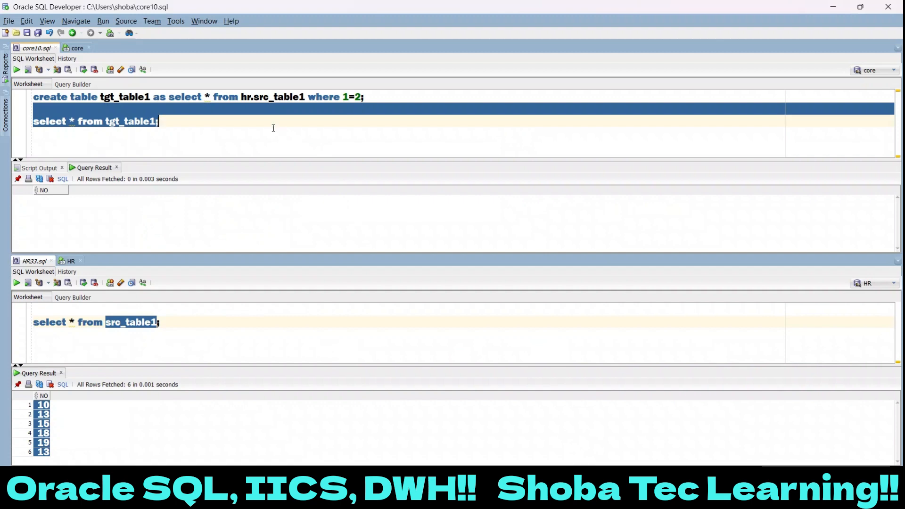
pyautogui.click(209, 122)
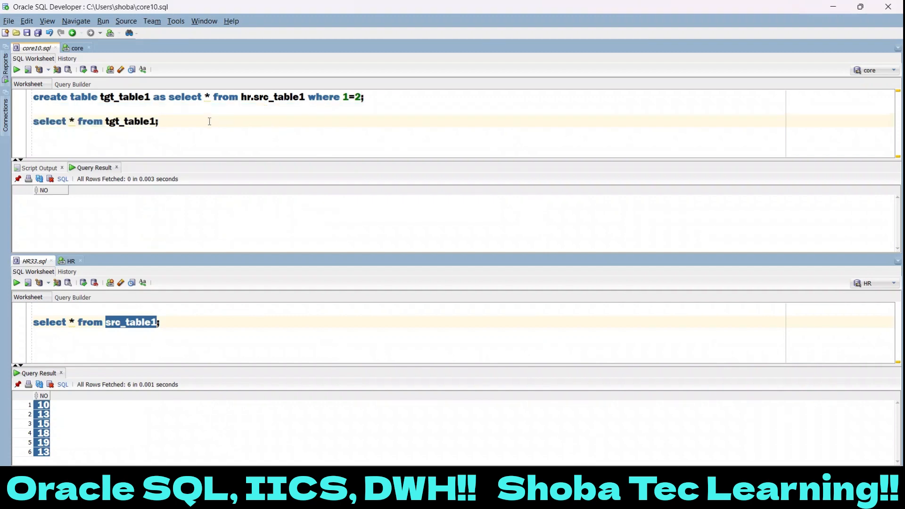
pyautogui.hotkey('shift', 'Home')
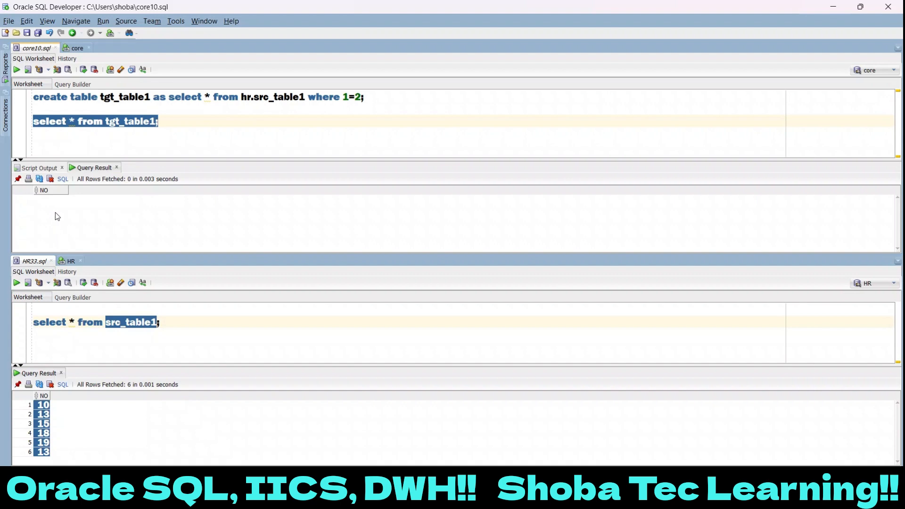
pyautogui.click(17, 71)
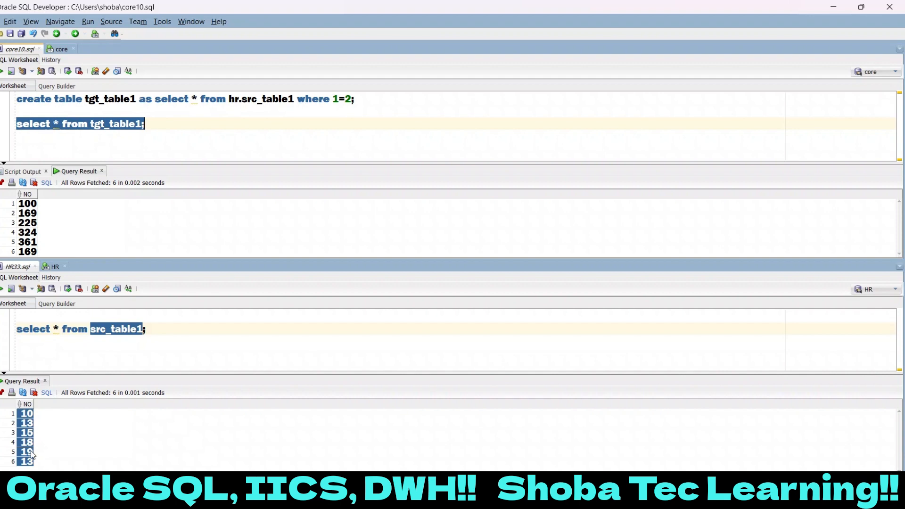
# - Add a comment after the src_table1 query with the calculations 10*10 =100 and 13*13= 169
pyautogui.click(33, 414)
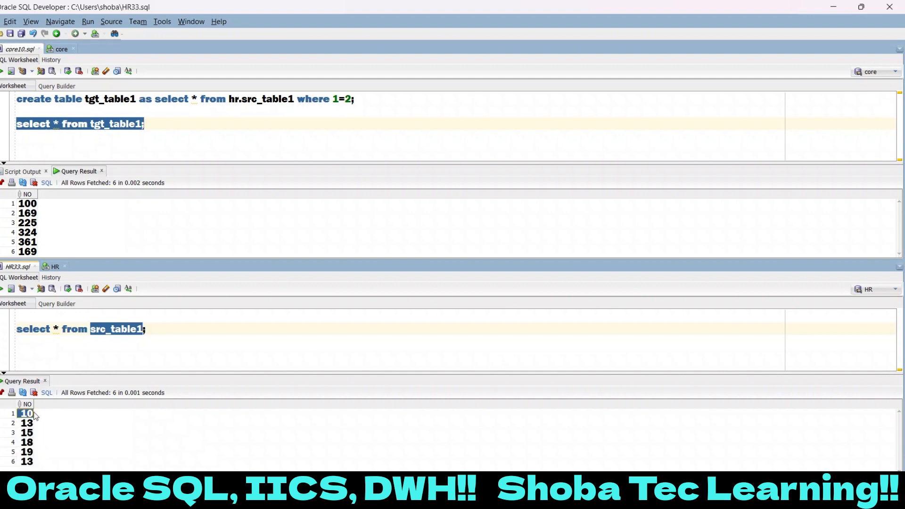
pyautogui.click(69, 362)
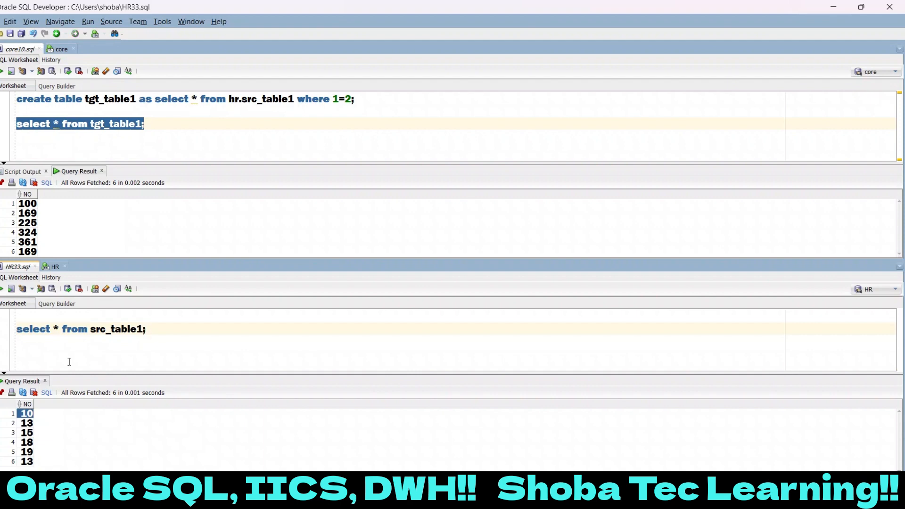
pyautogui.write('-- 10*10 =')
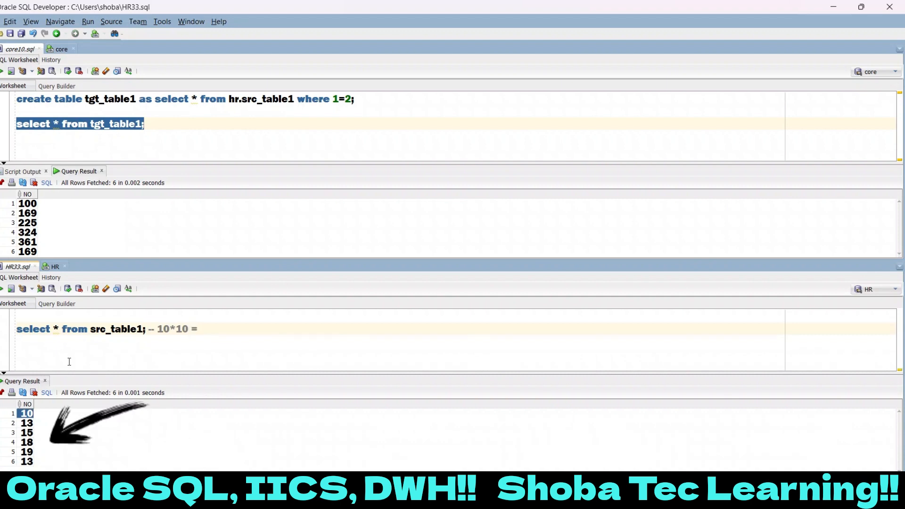
pyautogui.write('100 13')
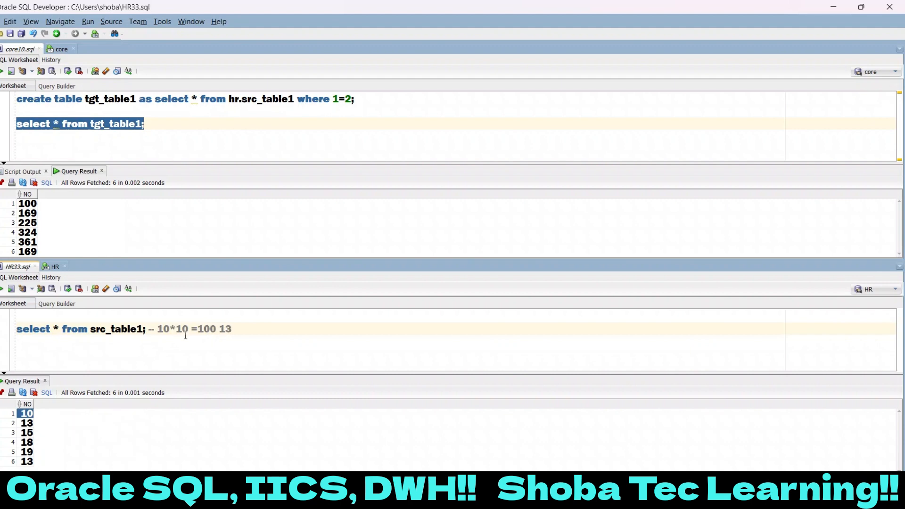
pyautogui.write('*13= 169')
# - Add 15*15=225 to the comment after the src_table1 query, and clear the whole comment
pyautogui.click(27, 434)
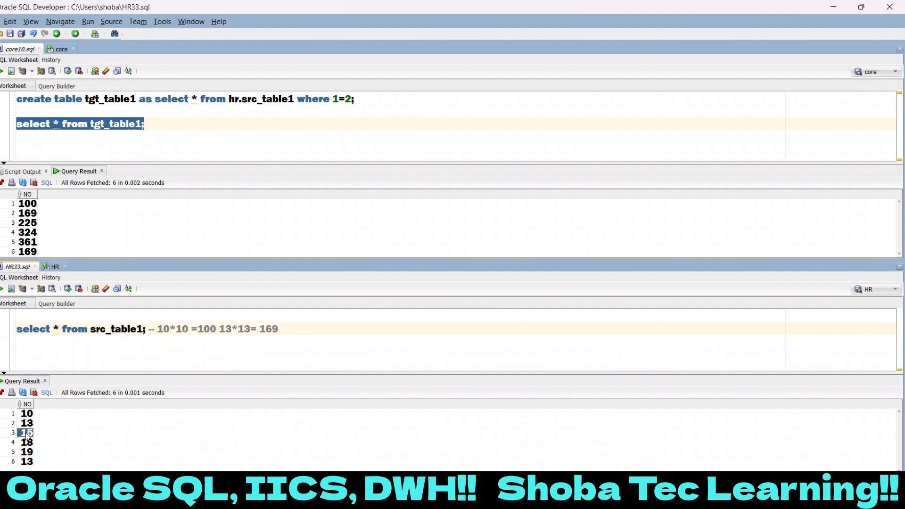
pyautogui.click(251, 324)
pyautogui.click(311, 332)
pyautogui.write('15*15=225')
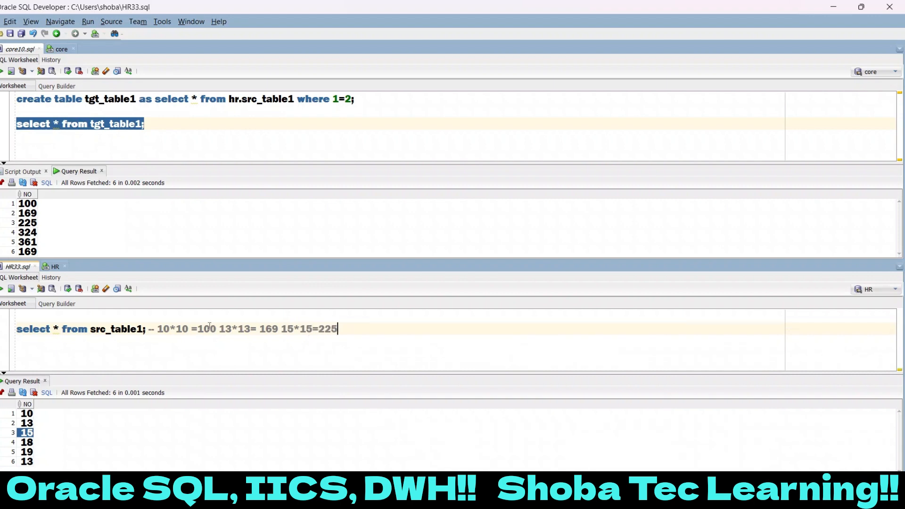
pyautogui.moveTo(156, 330); pyautogui.dragTo(345, 330)
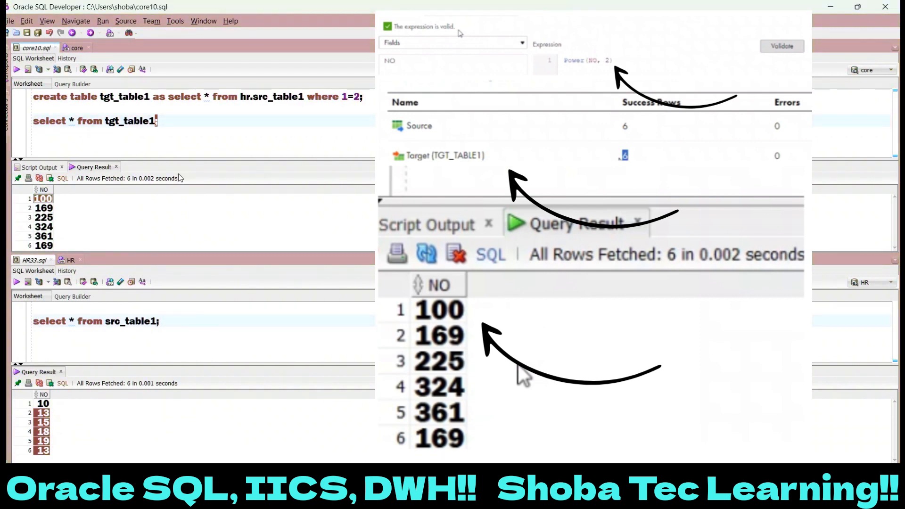
# - Highlight rows 2 to 6 of the tgt_table1 query result to compare them with the source values
pyautogui.click(40, 211)
pyautogui.moveTo(41, 216); pyautogui.dragTo(45, 250)
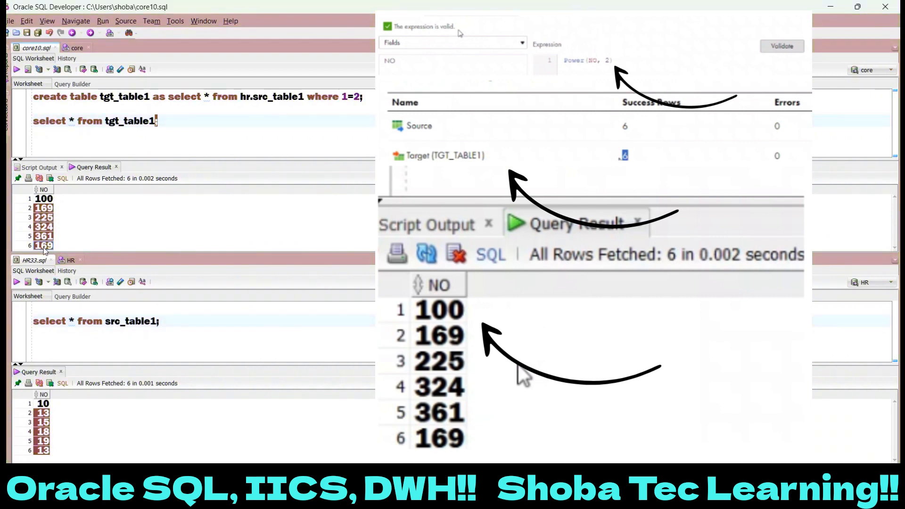